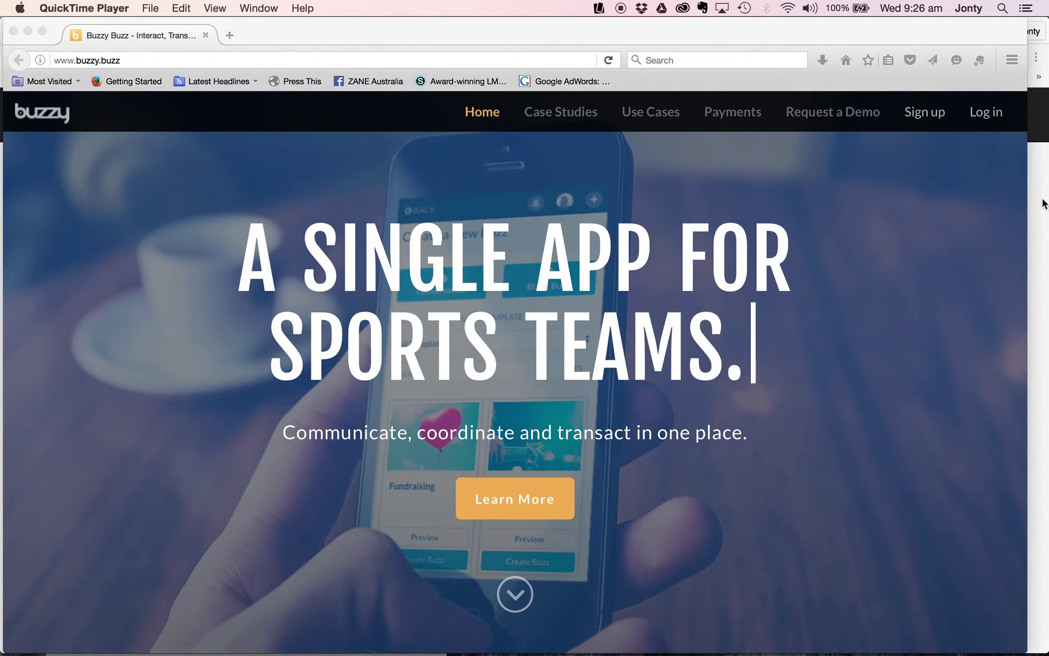
Switch to the browser window showing the signed-in Buzzy dashboard with its list of buzzes.
{"action": "key", "text": "super+Tab"}
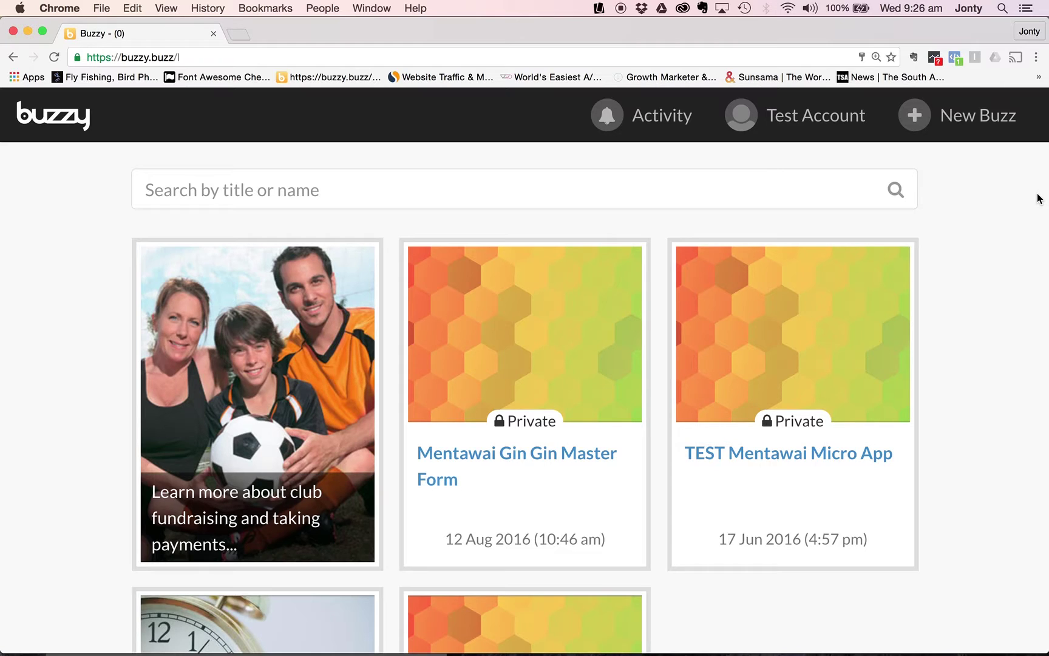
Open Profile & Settings from the Test Account avatar and expand the Payments section.
{"action": "left_click", "coordinate": [746, 118]}
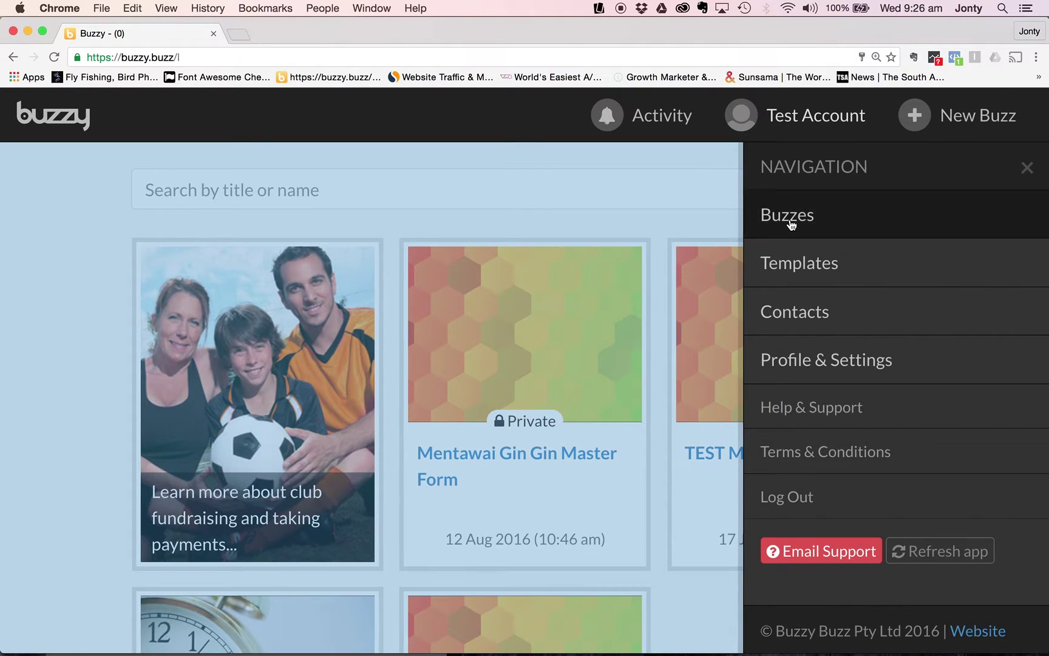
{"action": "left_click", "coordinate": [785, 362]}
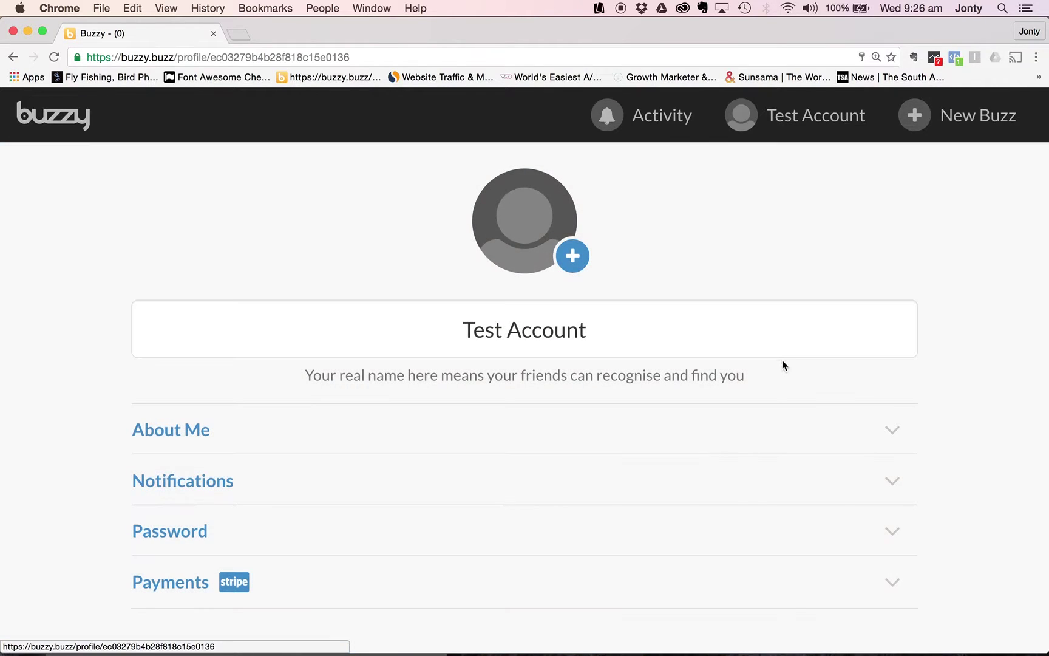
{"action": "scroll", "coordinate": [727, 405], "scroll_direction": "down", "scroll_amount": 1}
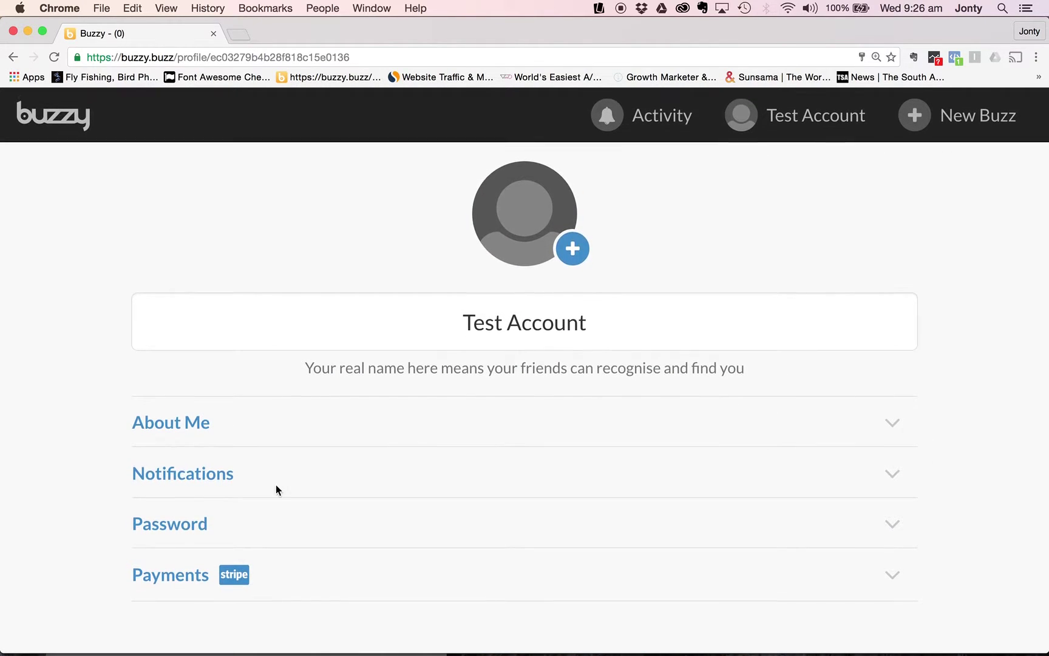
{"action": "left_click", "coordinate": [179, 583]}
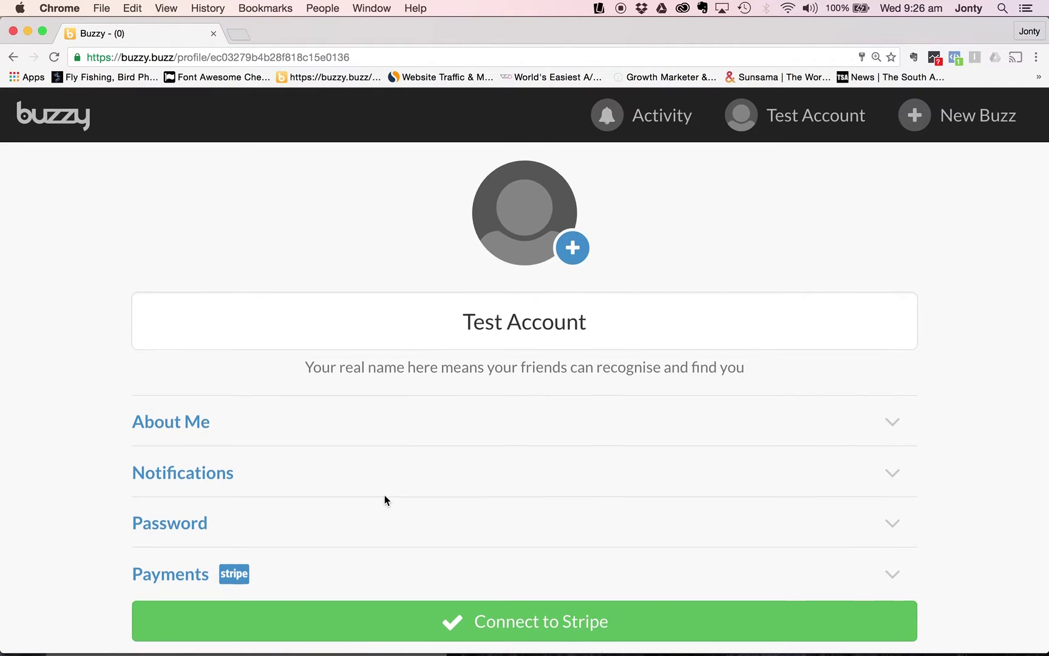
{"action": "scroll", "coordinate": [384, 495], "scroll_direction": "down", "scroll_amount": 3}
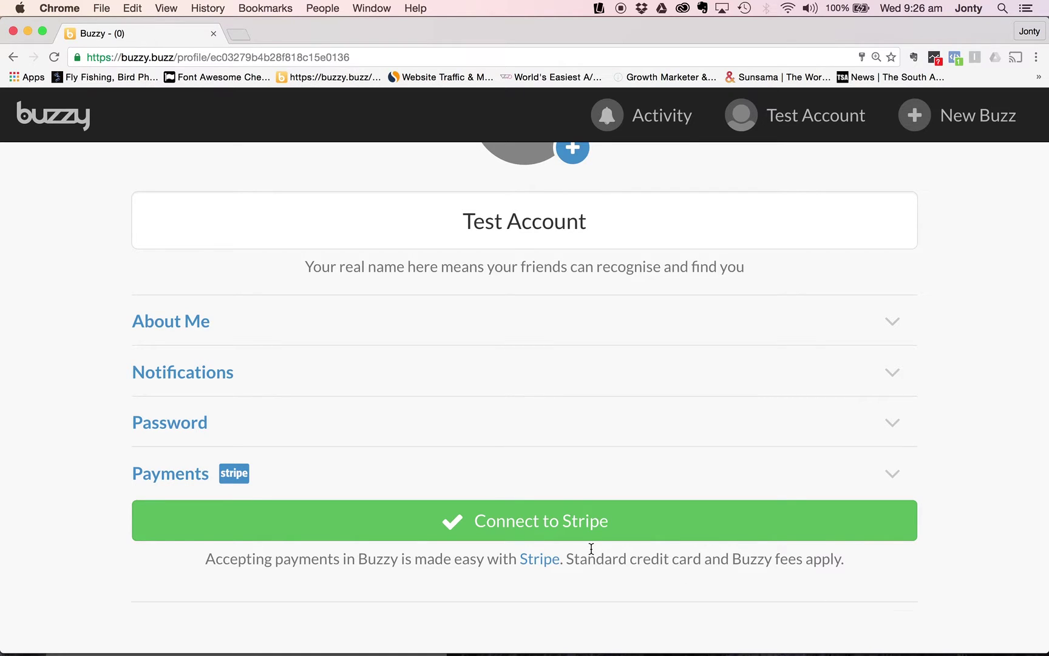
Start the Connect to Stripe link so the Stripe Connect with Buzzy page opens.
{"action": "left_click", "coordinate": [531, 527]}
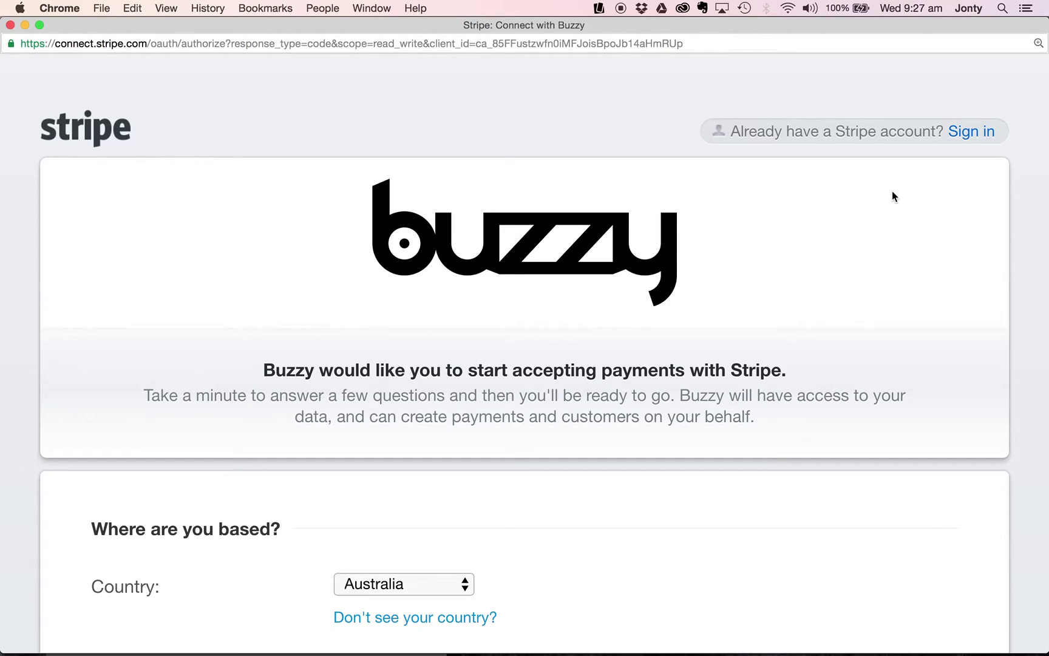
Keep Australia as the country in the Stripe form.
{"action": "scroll", "coordinate": [740, 363], "scroll_direction": "down", "scroll_amount": 5}
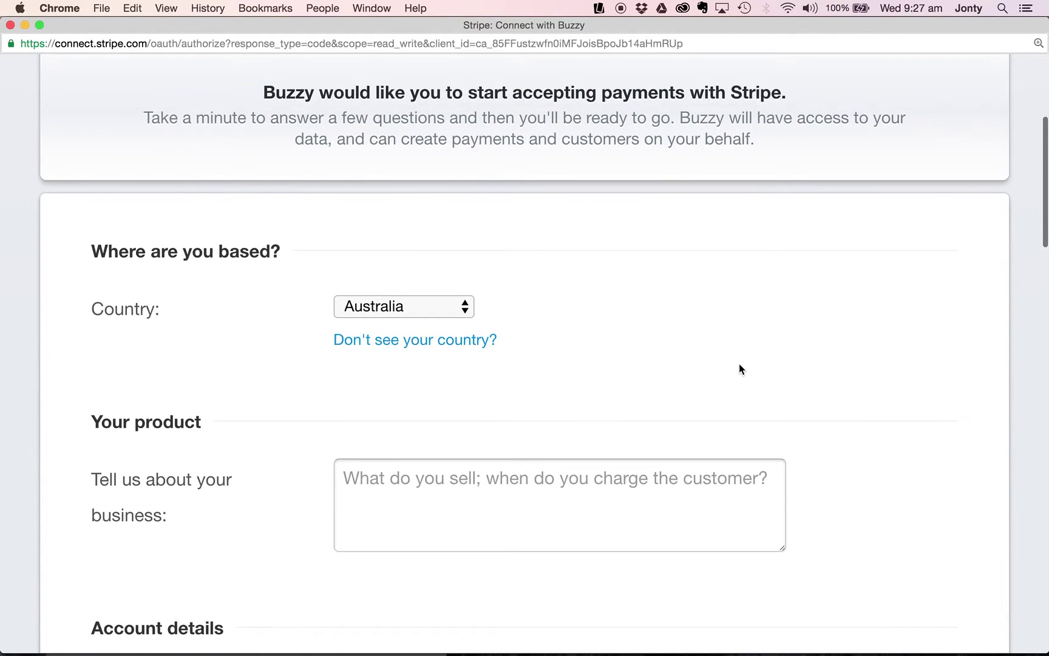
{"action": "scroll", "coordinate": [740, 364], "scroll_direction": "down", "scroll_amount": 1}
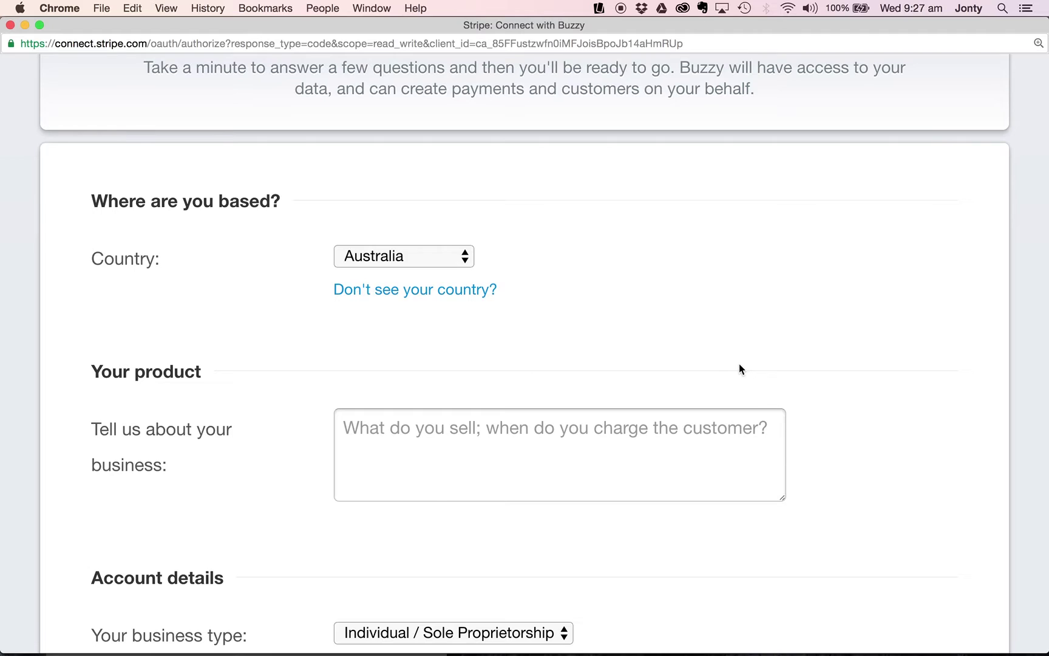
{"action": "scroll", "coordinate": [738, 363], "scroll_direction": "down", "scroll_amount": 3}
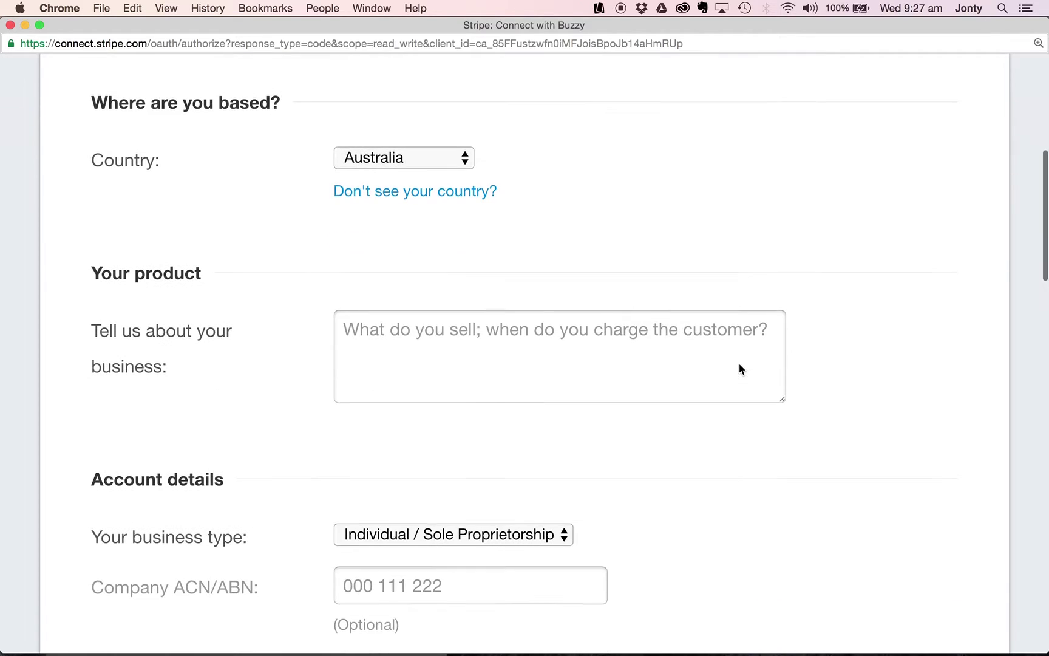
{"action": "left_click", "coordinate": [378, 156]}
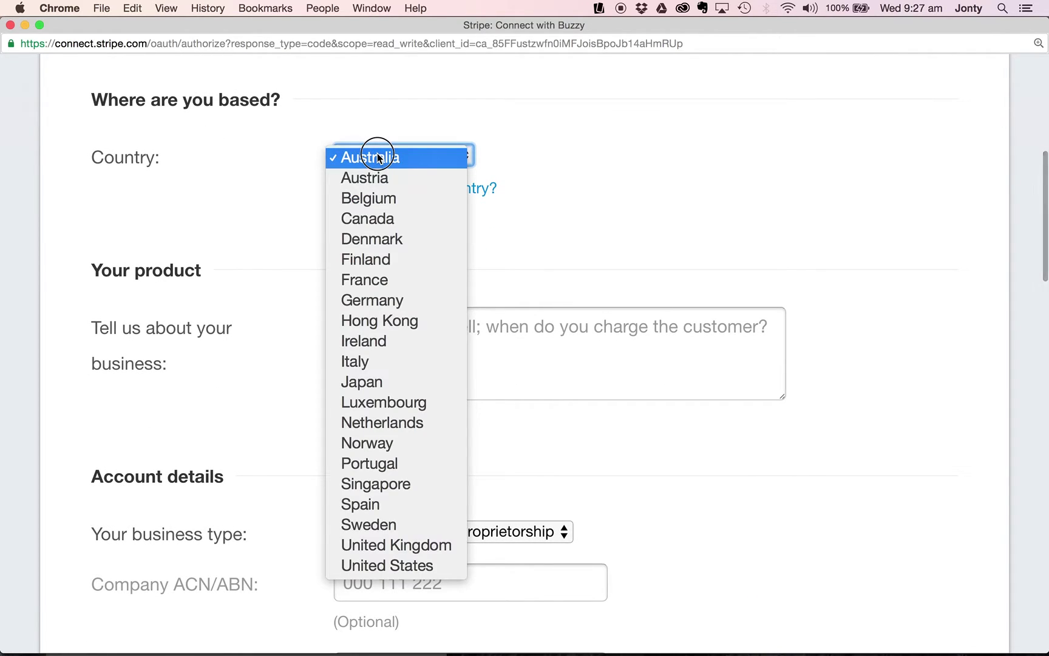
{"action": "left_click", "coordinate": [311, 162]}
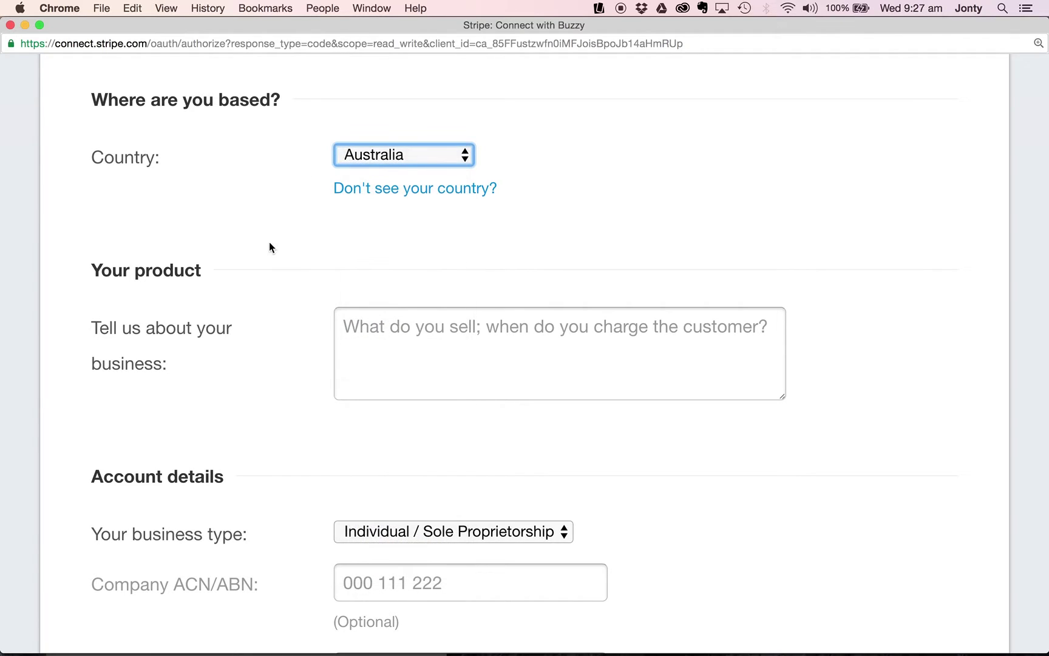
{"action": "scroll", "coordinate": [270, 245], "scroll_direction": "down", "scroll_amount": 2}
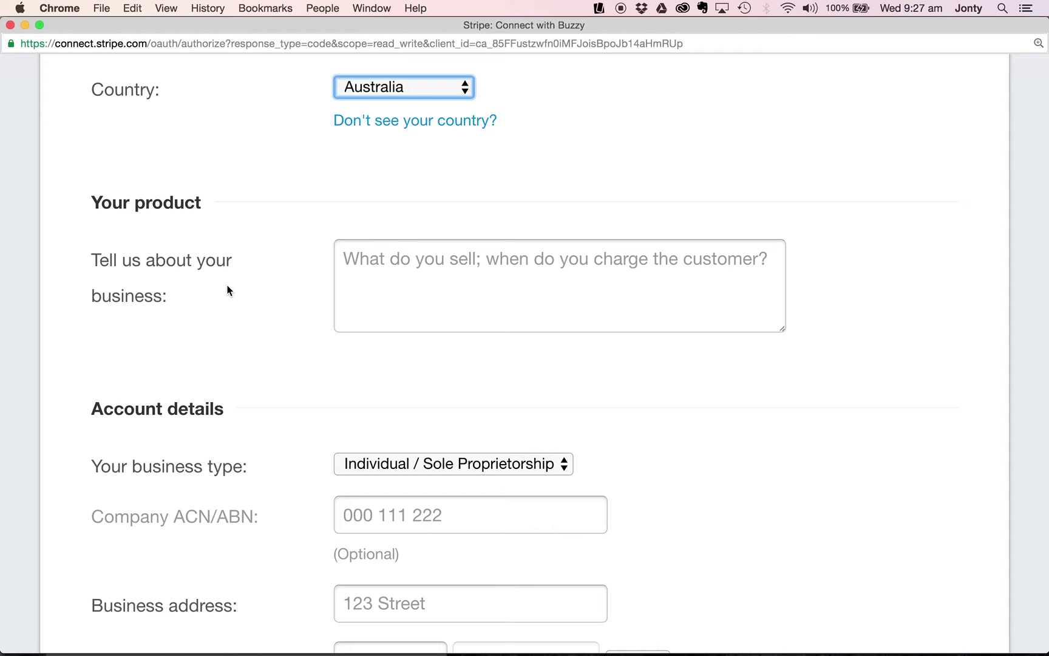
Describe the business as 'accept payments.'.
{"action": "left_click", "coordinate": [436, 267]}
{"action": "type", "text": "a"}
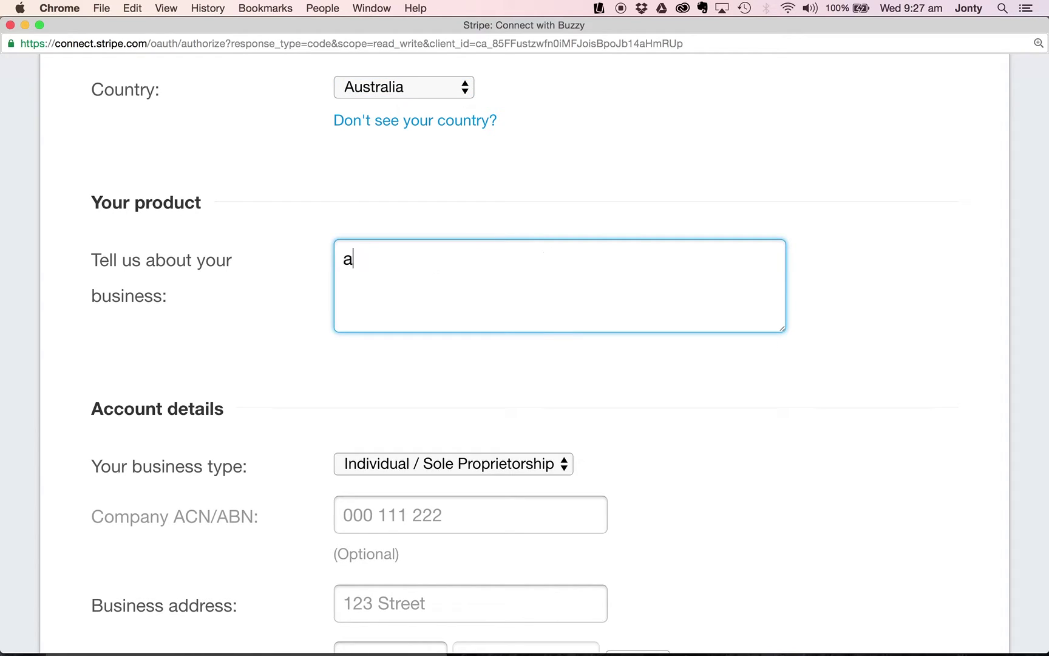
{"action": "type", "text": "ccept payments."}
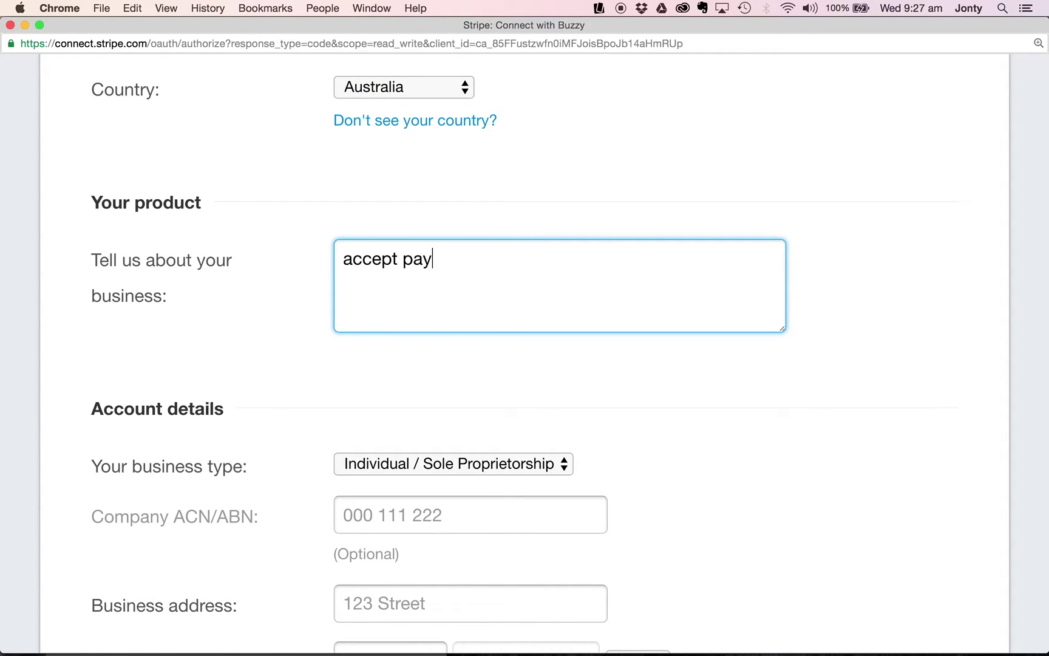
{"action": "left_click", "coordinate": [240, 356]}
{"action": "scroll", "coordinate": [239, 354], "scroll_direction": "down", "scroll_amount": 4}
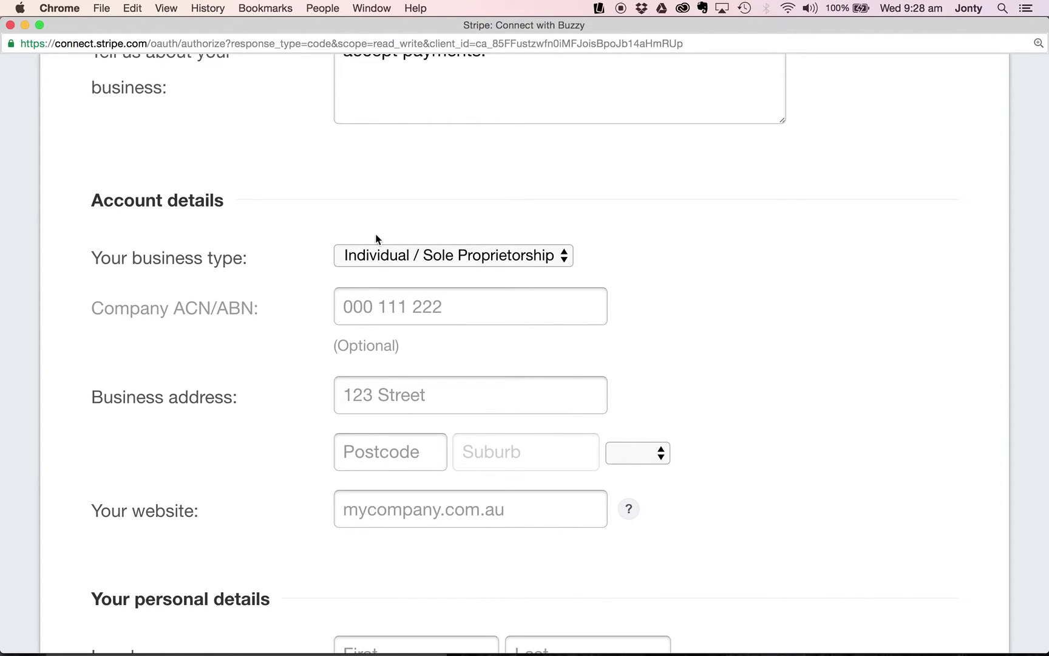
Keep Individual / Sole Proprietorship as the business type and enter the business street address and postcode.
{"action": "left_click", "coordinate": [373, 256]}
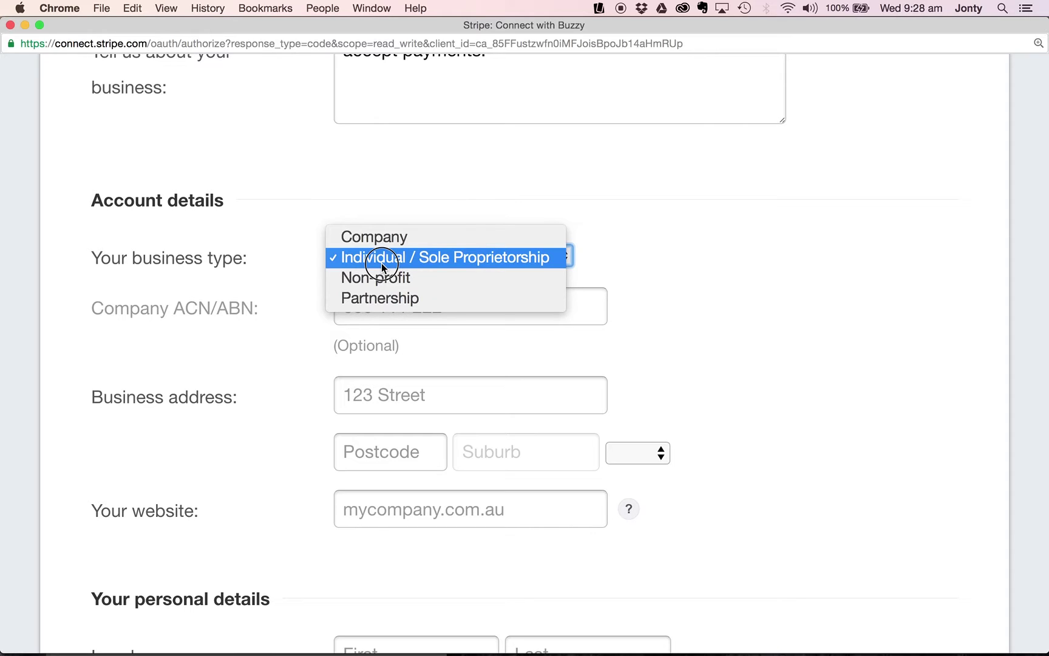
{"action": "left_click", "coordinate": [381, 263]}
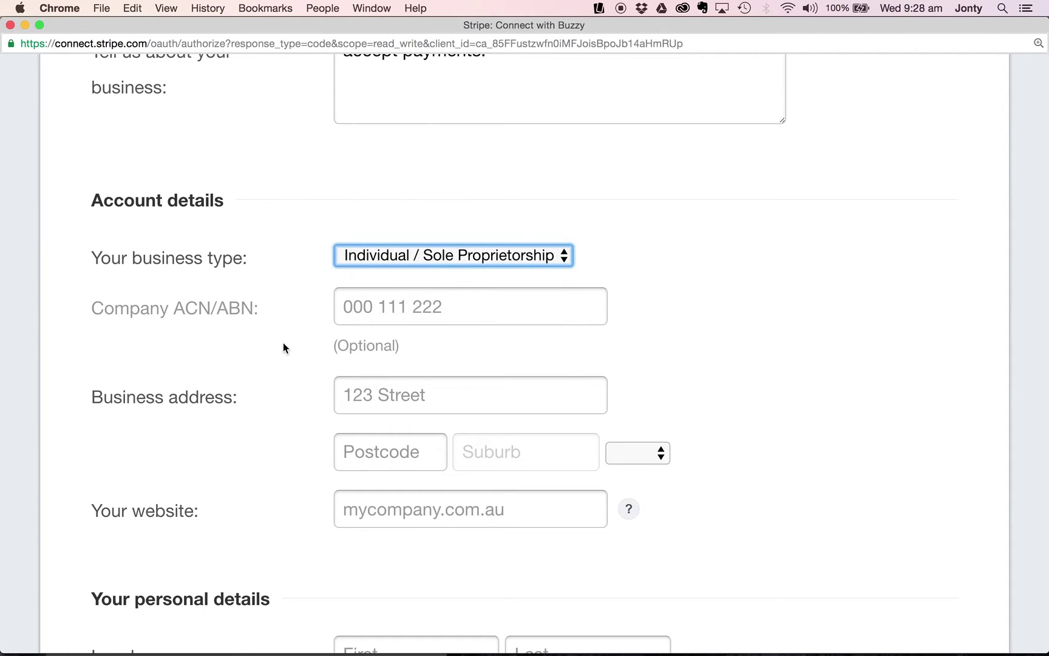
{"action": "scroll", "coordinate": [283, 345], "scroll_direction": "down", "scroll_amount": 5}
{"action": "left_click", "coordinate": [395, 237]}
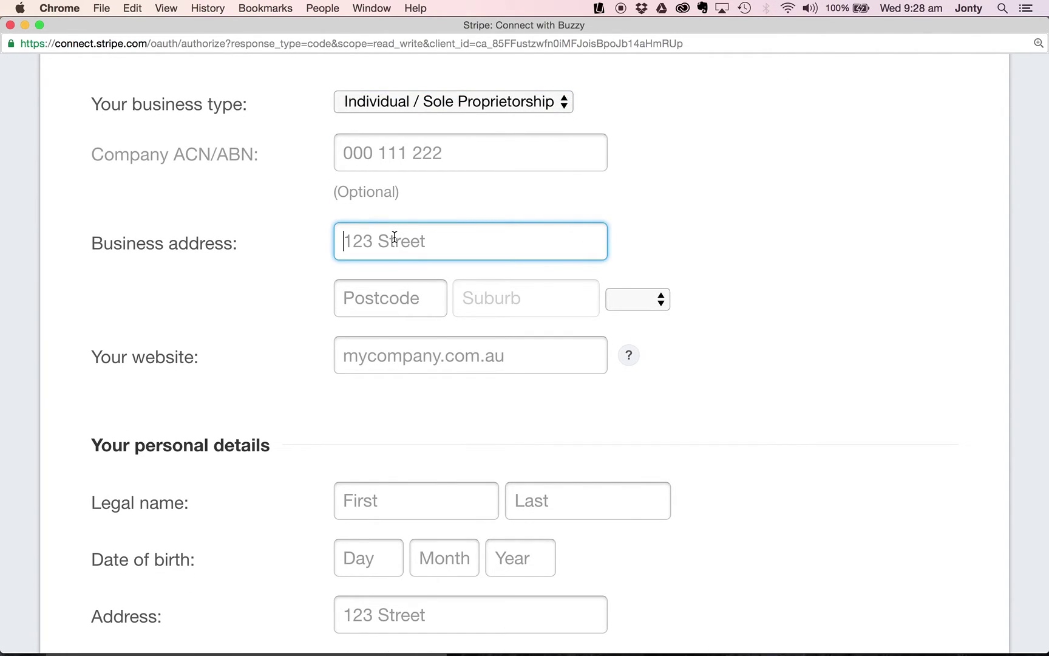
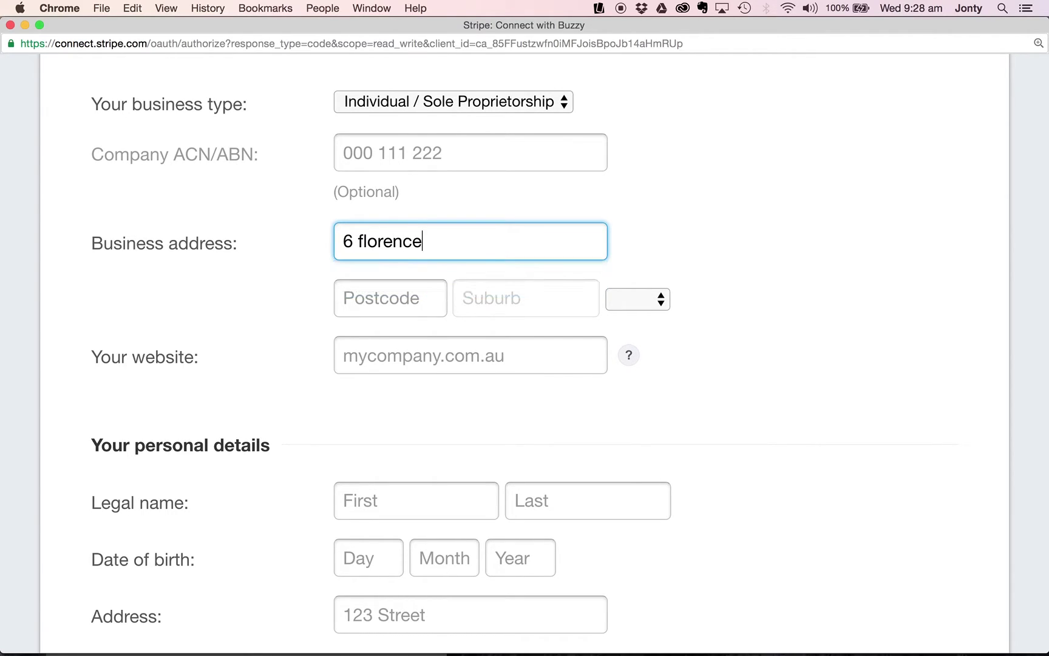
{"action": "left_click", "coordinate": [369, 297]}
{"action": "type", "text": "2105"}
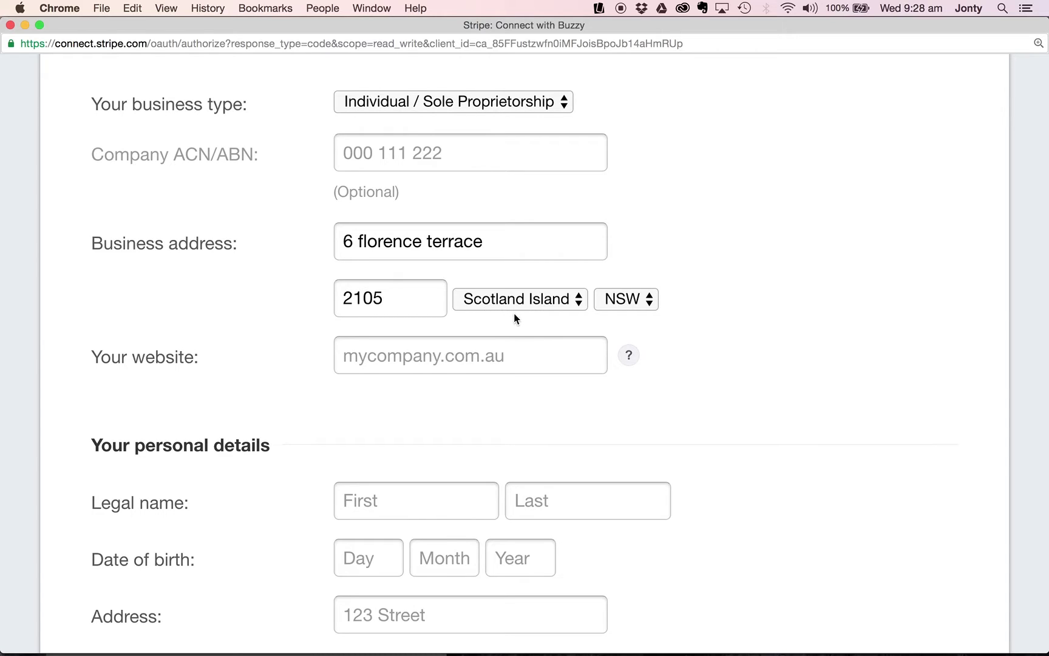
{"action": "scroll", "coordinate": [465, 325], "scroll_direction": "down", "scroll_amount": 3}
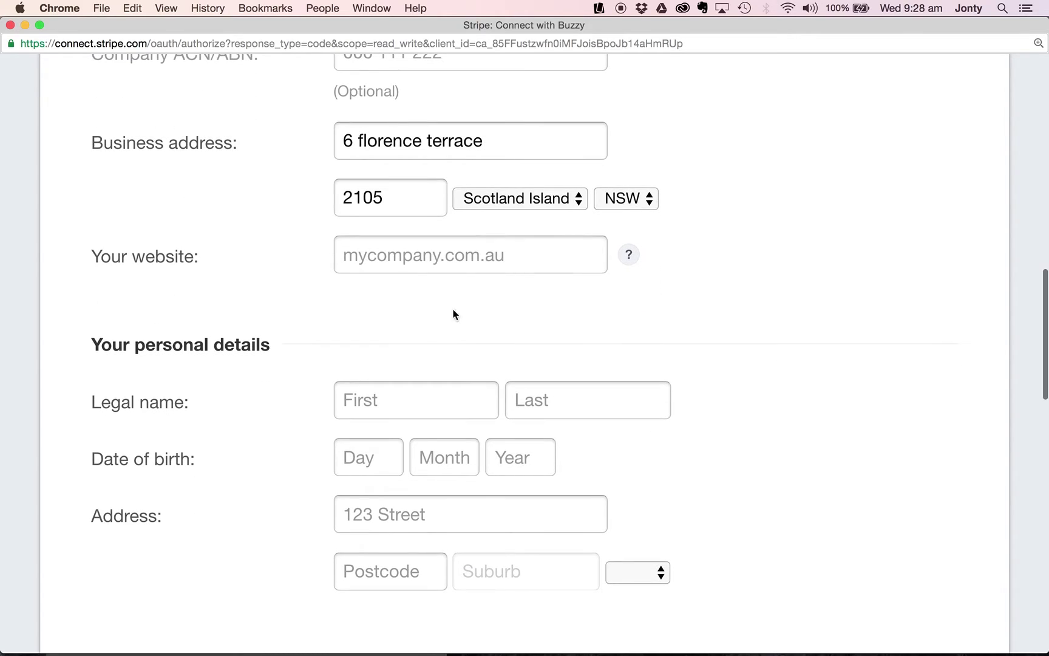
{"action": "left_click", "coordinate": [388, 264]}
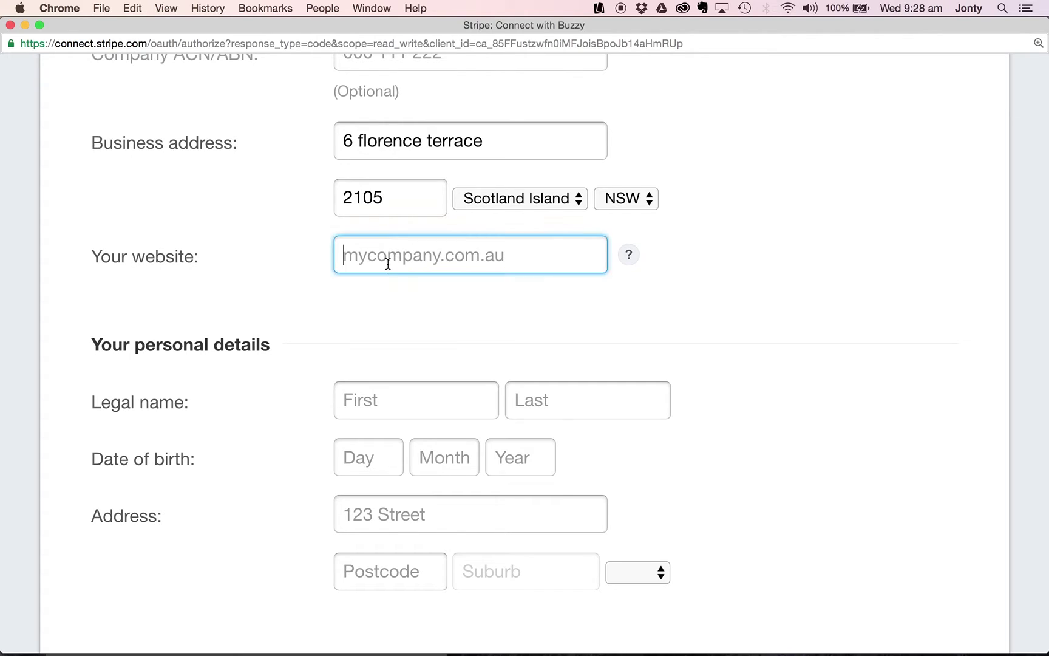
{"action": "type", "text": "b"}
{"action": "key", "text": "BackSpace"}
{"action": "type", "text": "www.bu"}
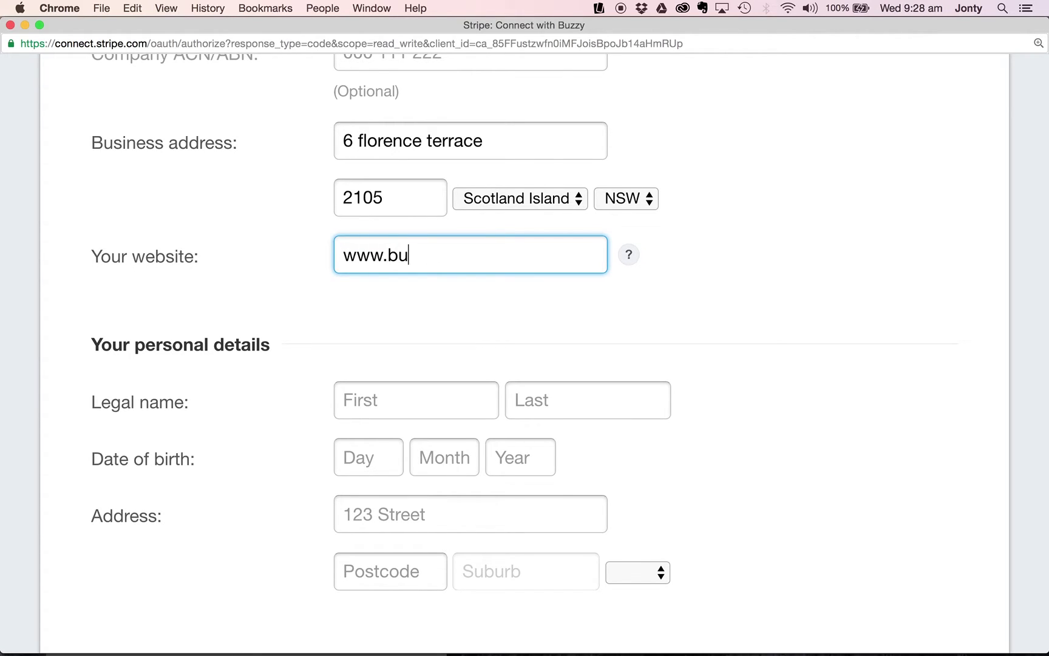
{"action": "type", "text": "zzy.buzz"}
{"action": "left_click", "coordinate": [427, 332]}
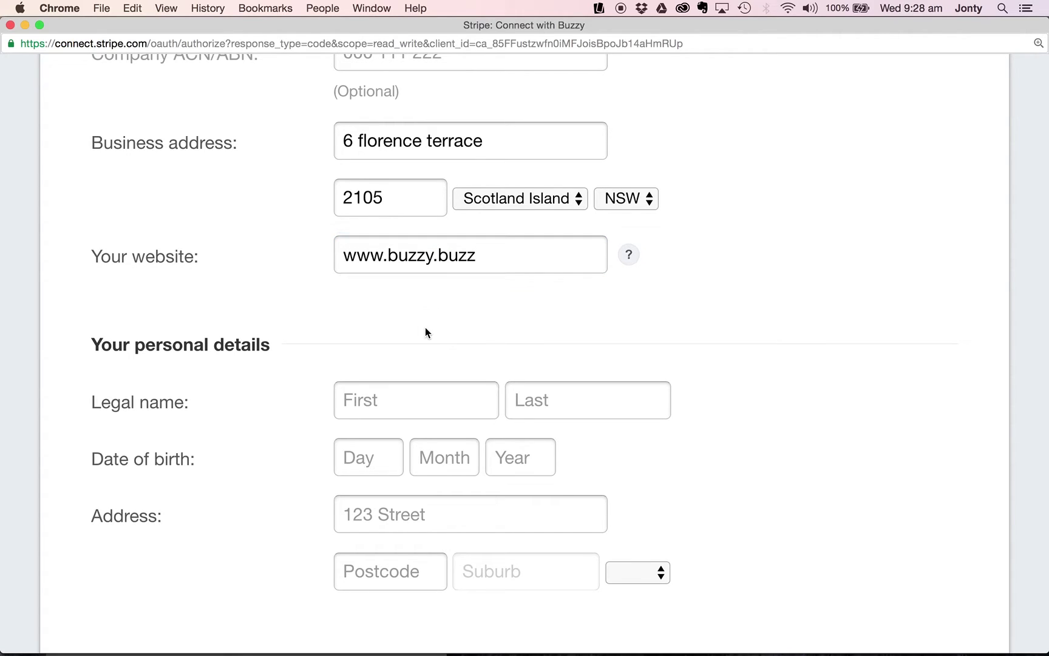
{"action": "left_click_drag", "start_coordinate": [407, 291], "coordinate": [330, 298]}
{"action": "left_click", "coordinate": [272, 341]}
Enter the account holder's legal first and last name.
{"action": "scroll", "coordinate": [272, 340], "scroll_direction": "down", "scroll_amount": 10}
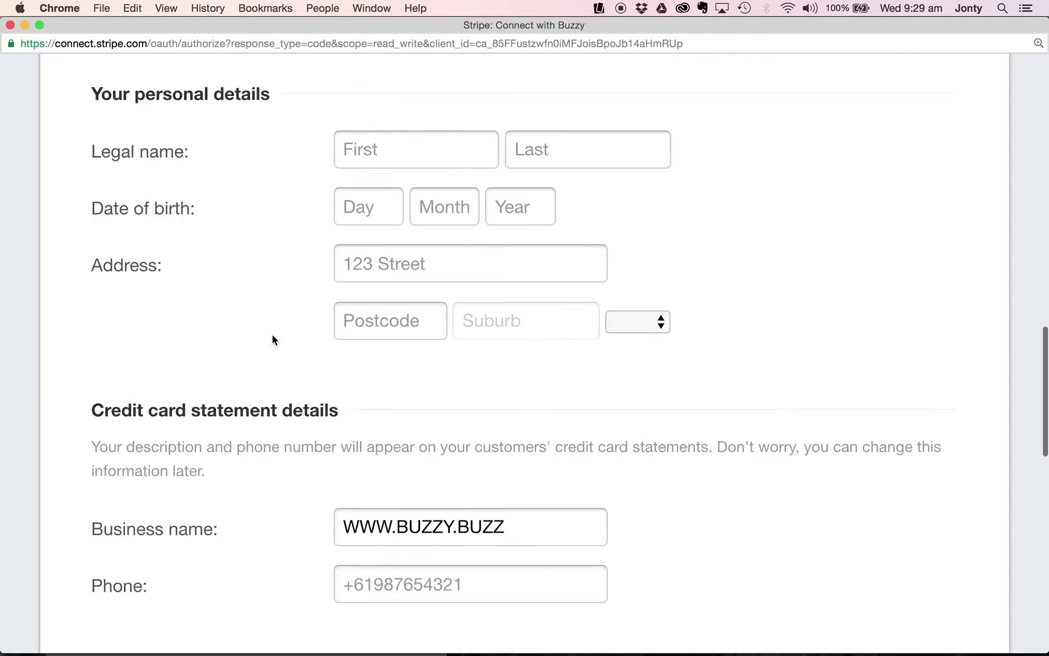
{"action": "scroll", "coordinate": [272, 340], "scroll_direction": "up", "scroll_amount": 5}
{"action": "scroll", "coordinate": [272, 340], "scroll_direction": "up", "scroll_amount": 1}
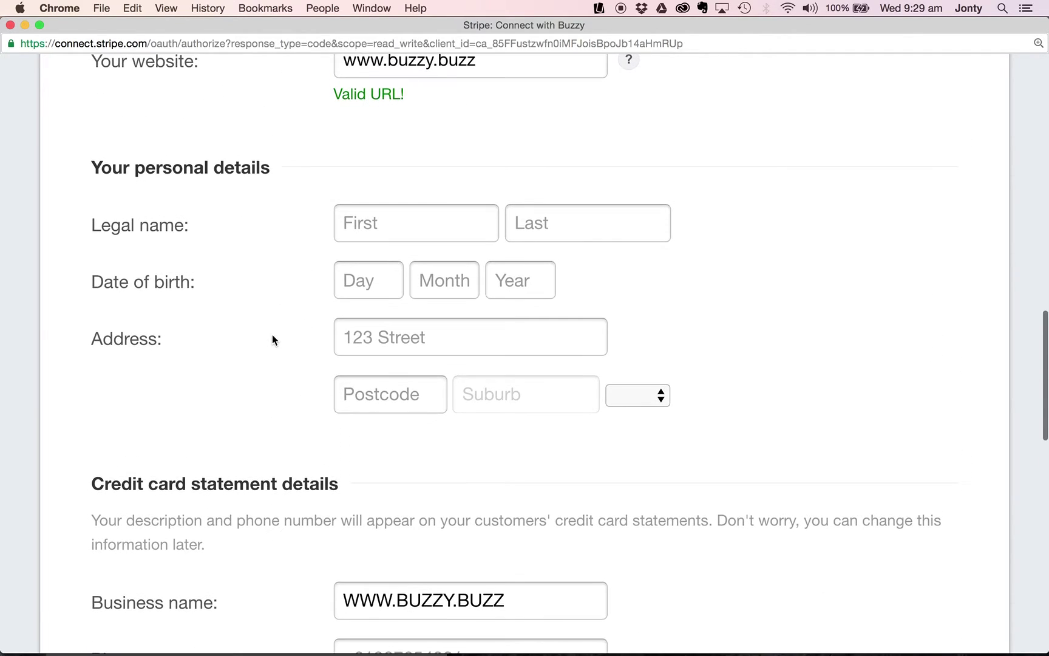
{"action": "left_click", "coordinate": [374, 225]}
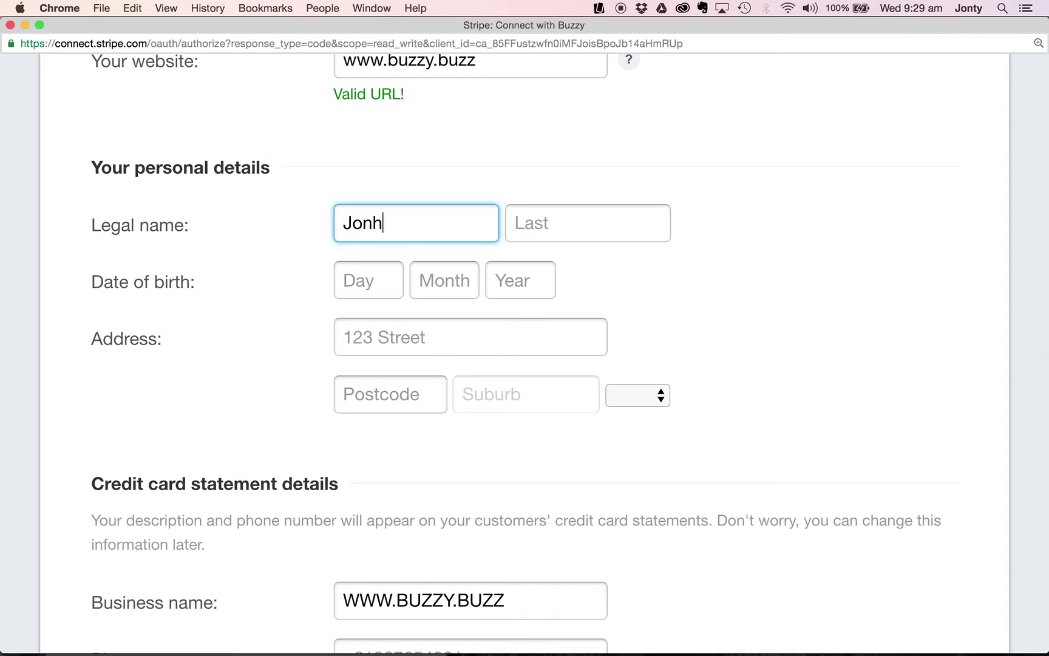
{"action": "left_click", "coordinate": [516, 224]}
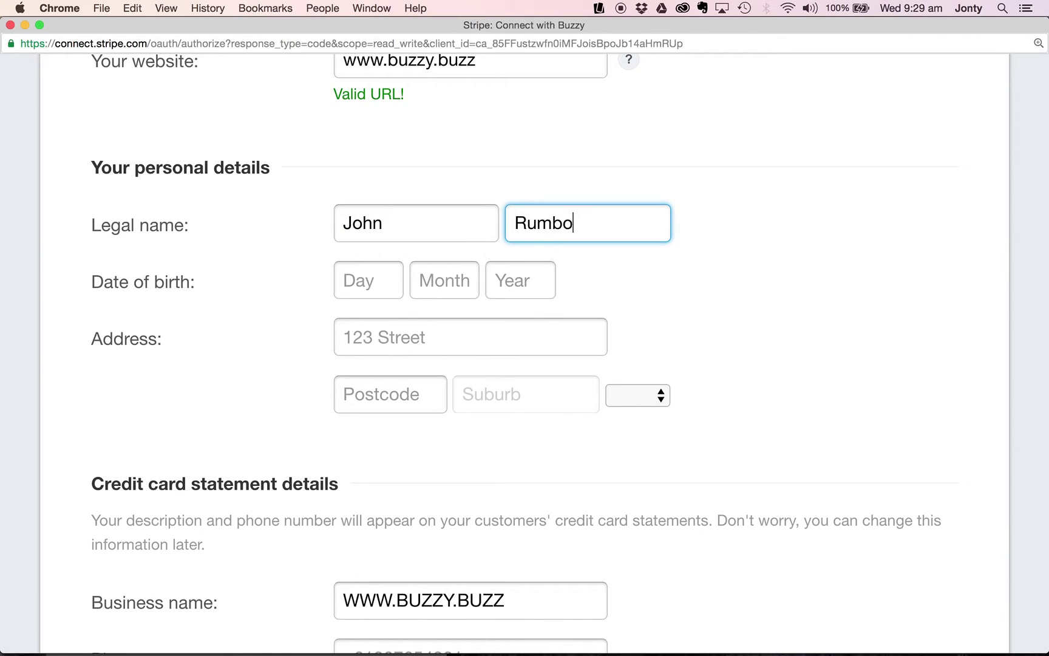
Enter the account holder's date of birth as day, month and year.
{"action": "left_click", "coordinate": [379, 288]}
{"action": "left_click", "coordinate": [441, 283]}
{"action": "left_click", "coordinate": [511, 286]}
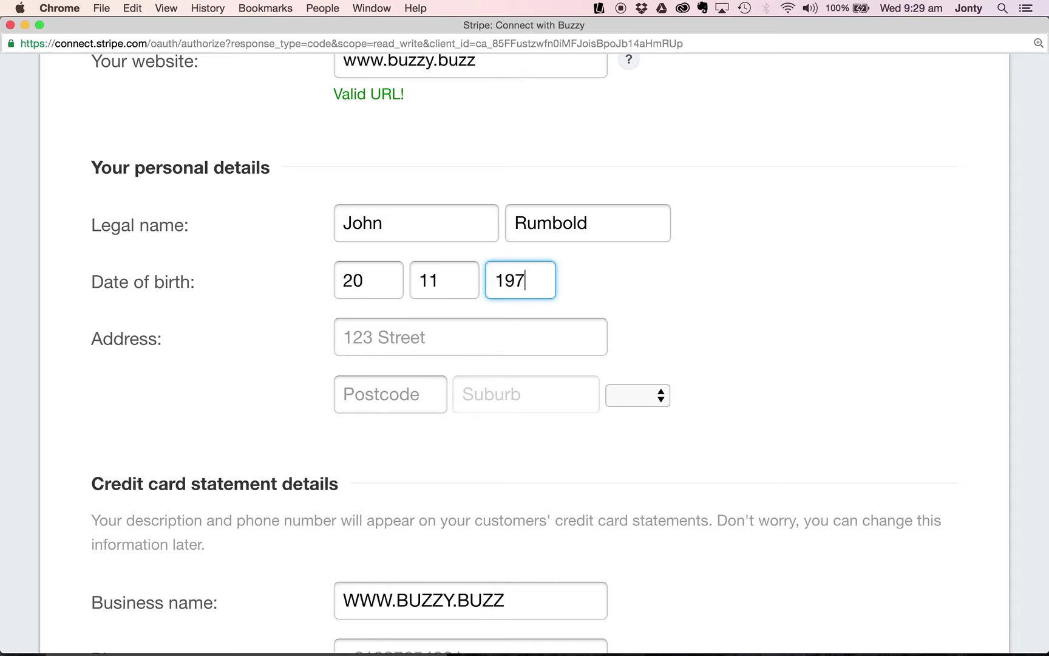
{"action": "left_click", "coordinate": [694, 317]}
{"action": "scroll", "coordinate": [694, 317], "scroll_direction": "down", "scroll_amount": 3}
Enter the home street address and postcode, then pick the matching suburb.
{"action": "left_click", "coordinate": [404, 201]}
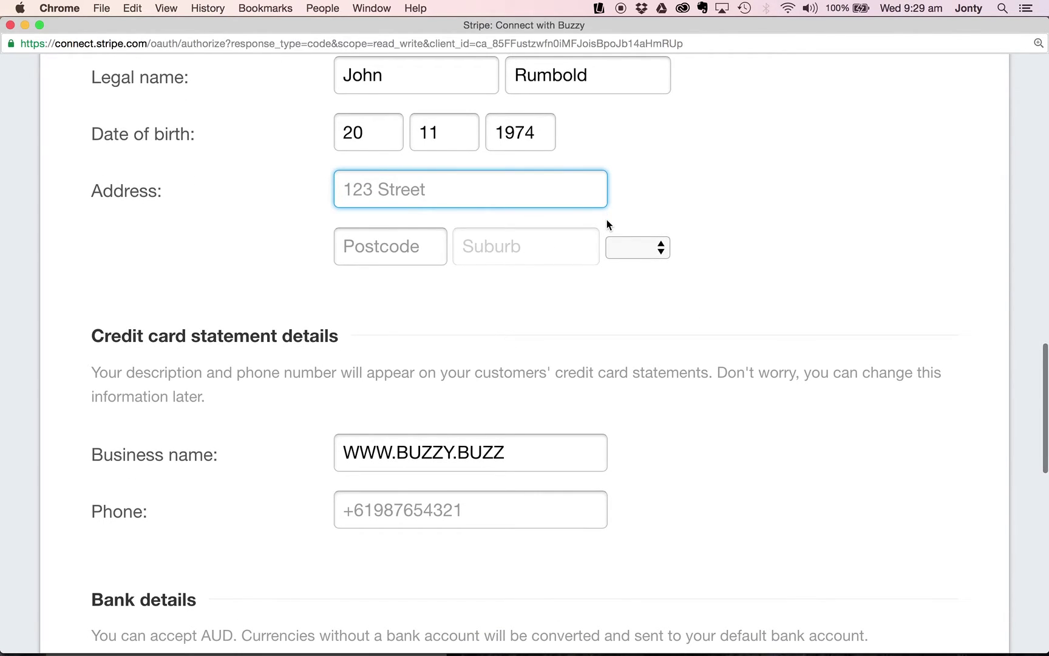
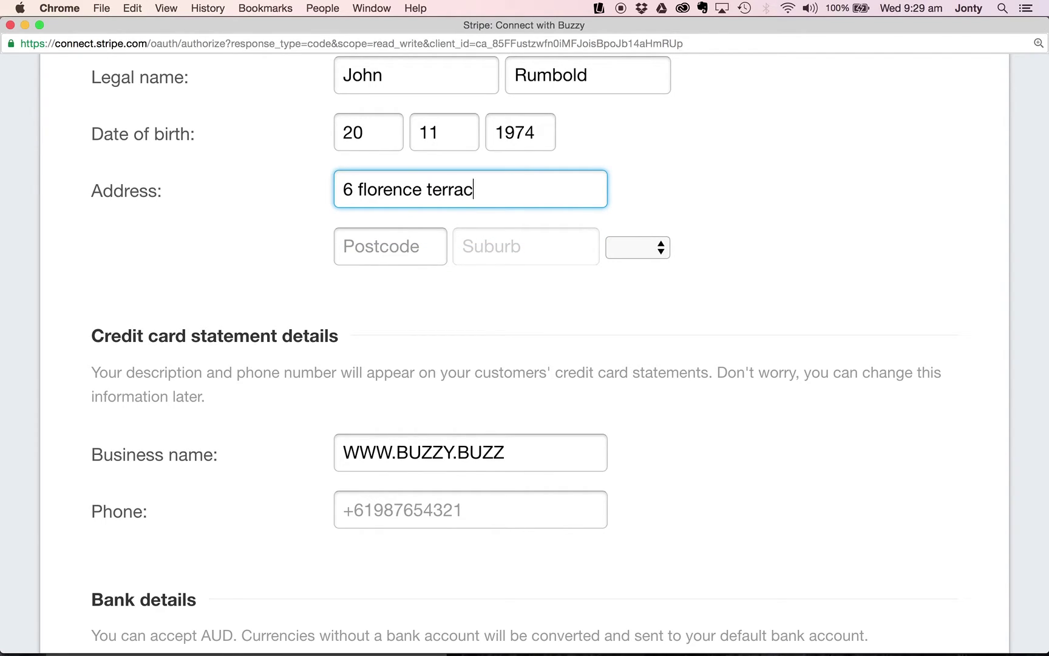
{"action": "left_click", "coordinate": [385, 256]}
{"action": "type", "text": "2105"}
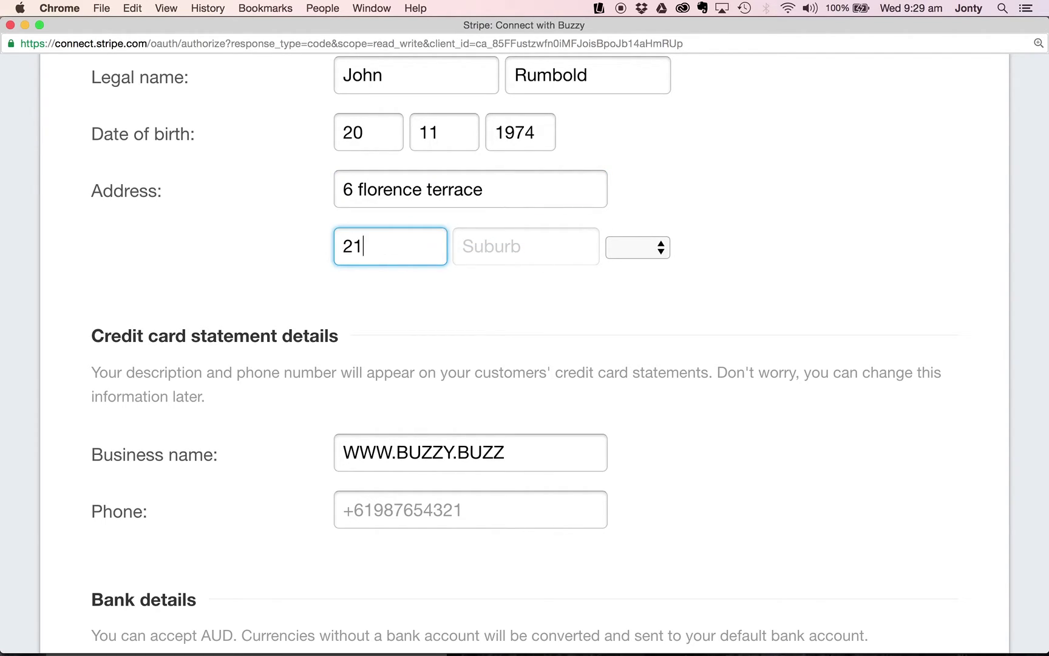
{"action": "left_click", "coordinate": [501, 246]}
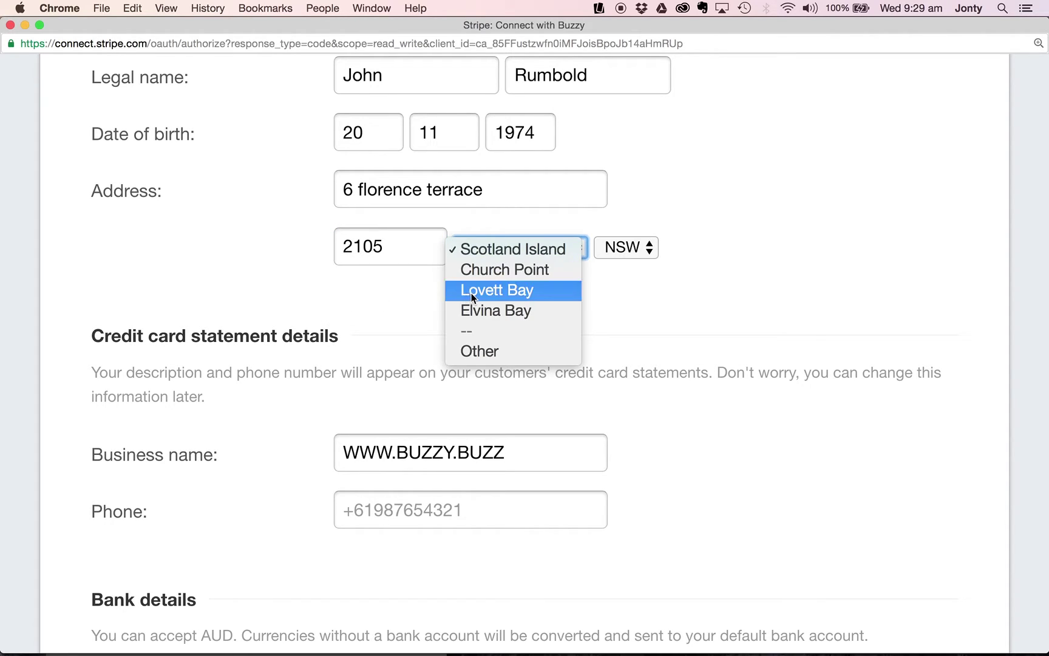
{"action": "left_click", "coordinate": [403, 291]}
{"action": "scroll", "coordinate": [328, 334], "scroll_direction": "down", "scroll_amount": 3}
{"action": "scroll", "coordinate": [325, 339], "scroll_direction": "down", "scroll_amount": 2}
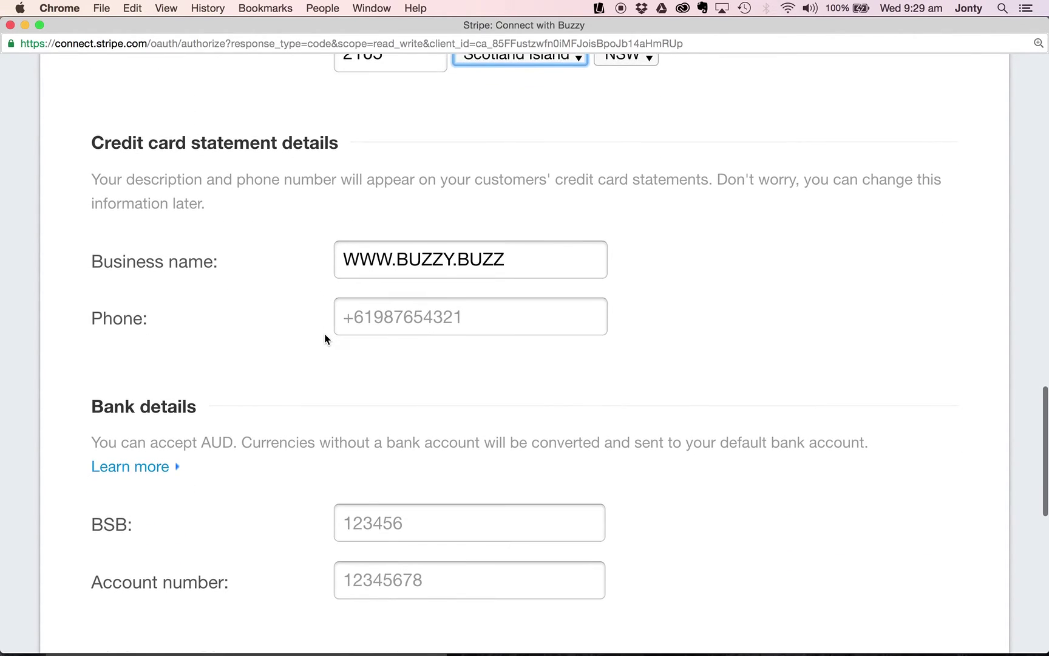
{"action": "left_click_drag", "start_coordinate": [94, 152], "coordinate": [225, 179]}
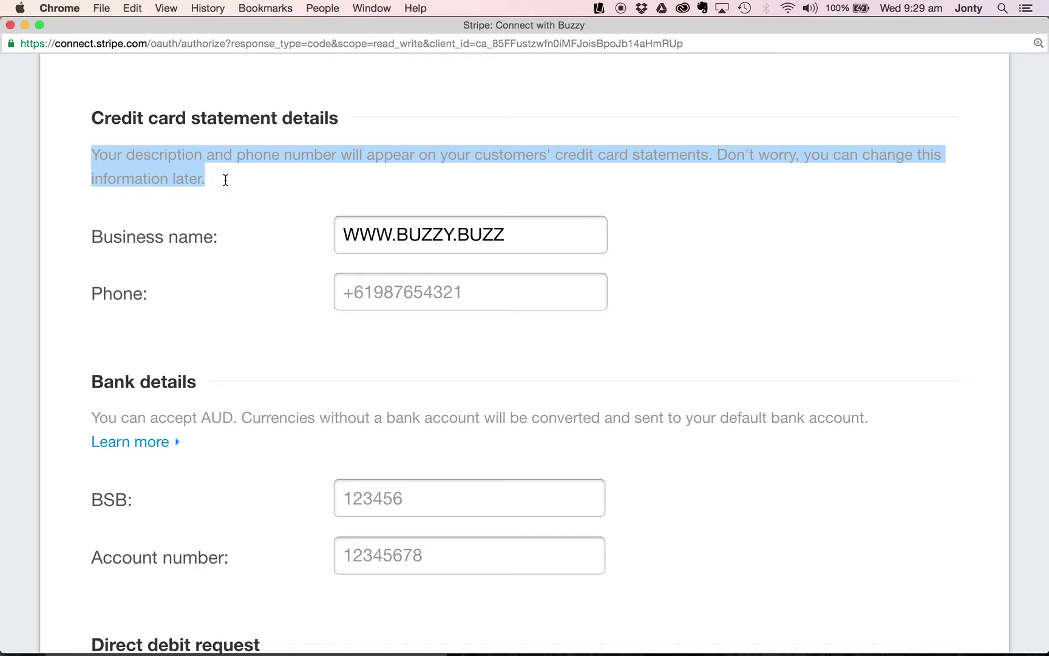
{"action": "left_click", "coordinate": [520, 237]}
{"action": "left_click_drag", "start_coordinate": [521, 238], "coordinate": [342, 223]}
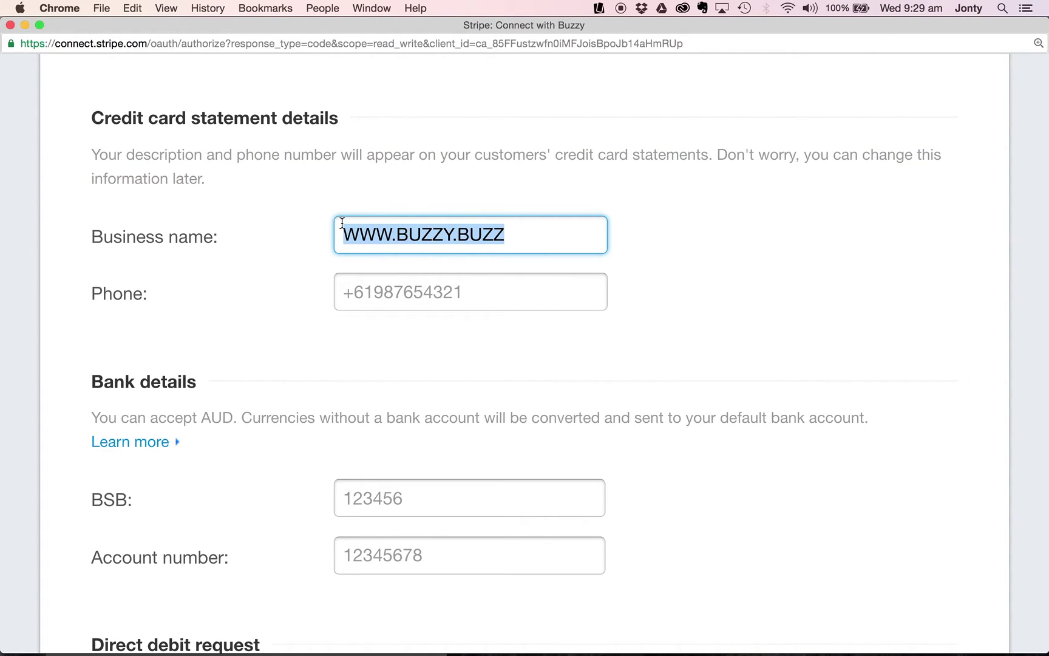
{"action": "left_click", "coordinate": [728, 154]}
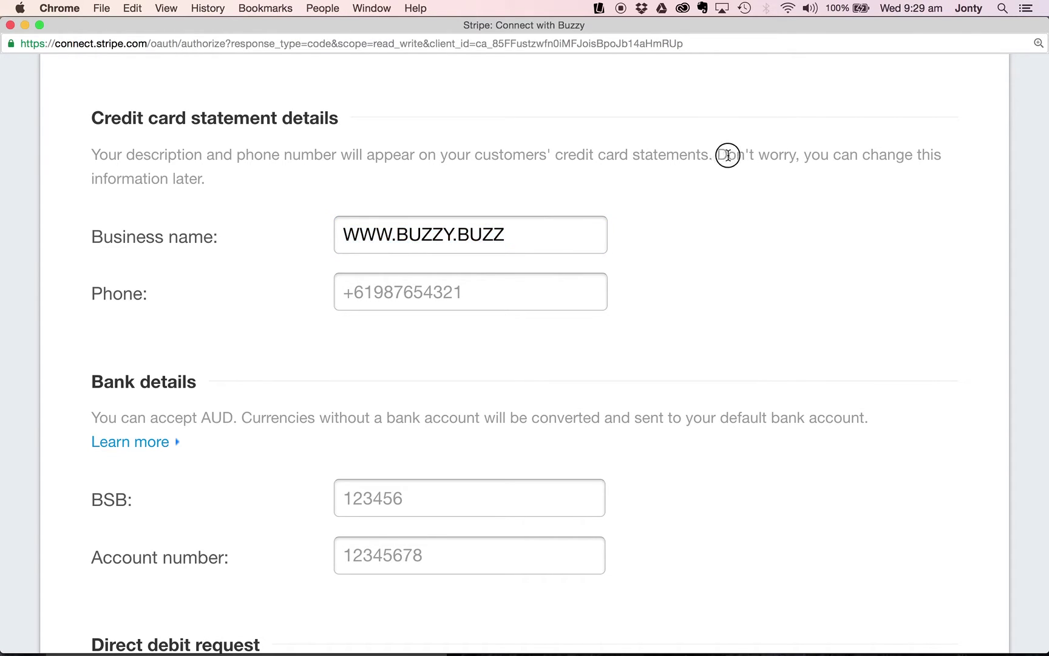
{"action": "left_click_drag", "start_coordinate": [727, 155], "coordinate": [749, 171]}
{"action": "left_click", "coordinate": [531, 232]}
{"action": "left_click_drag", "start_coordinate": [531, 232], "coordinate": [315, 241]}
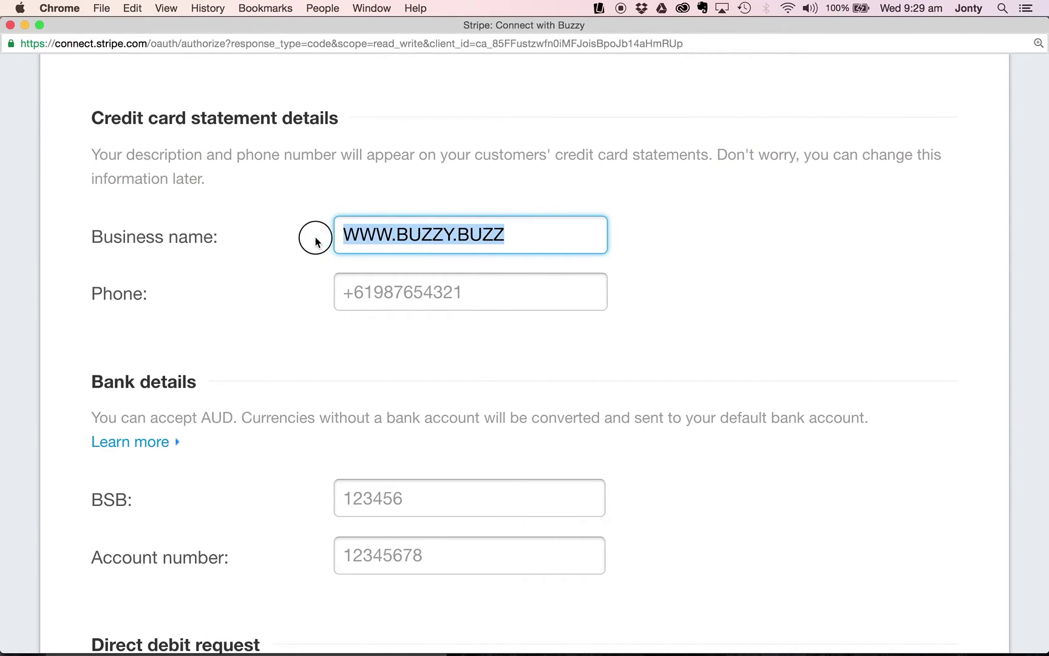
{"action": "key", "text": "BackSpace"}
{"action": "left_click", "coordinate": [266, 266]}
Scroll down to bring the Bank details section into view.
{"action": "scroll", "coordinate": [266, 265], "scroll_direction": "down", "scroll_amount": 2}
{"action": "scroll", "coordinate": [268, 267], "scroll_direction": "down", "scroll_amount": 5}
{"action": "scroll", "coordinate": [268, 267], "scroll_direction": "down", "scroll_amount": 2}
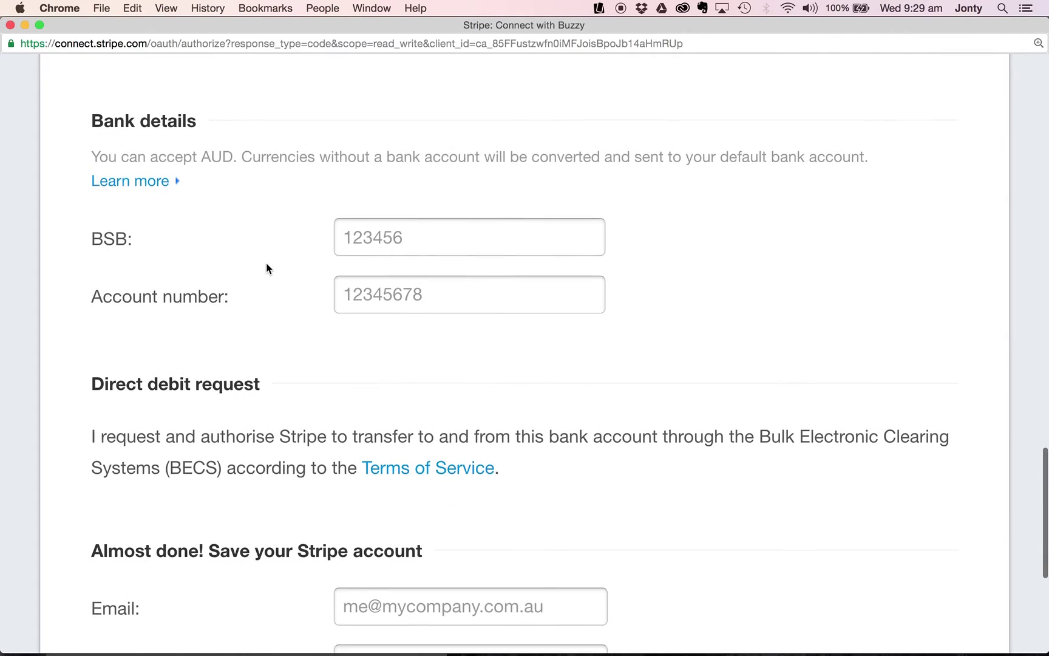
{"action": "scroll", "coordinate": [267, 267], "scroll_direction": "down", "scroll_amount": 2}
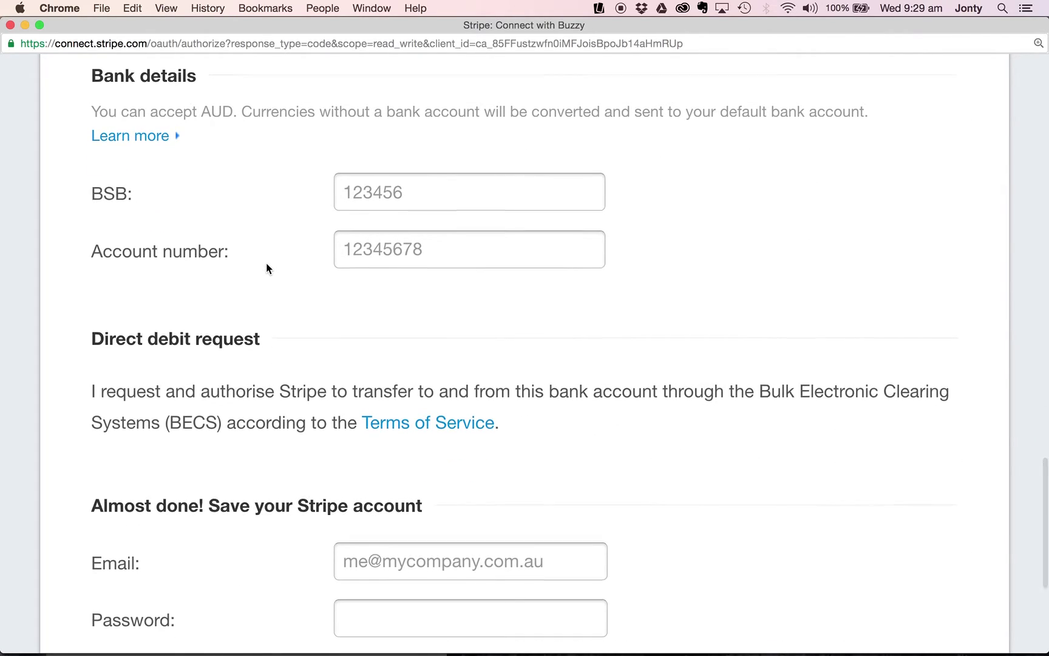
{"action": "scroll", "coordinate": [267, 268], "scroll_direction": "down", "scroll_amount": 1}
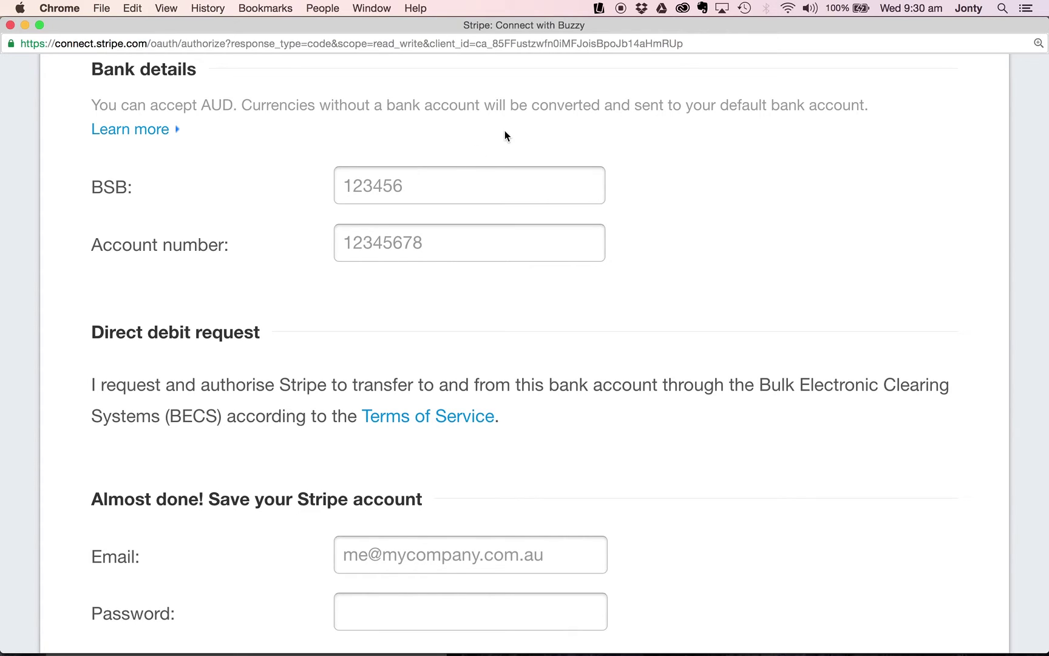
{"action": "left_click", "coordinate": [410, 185]}
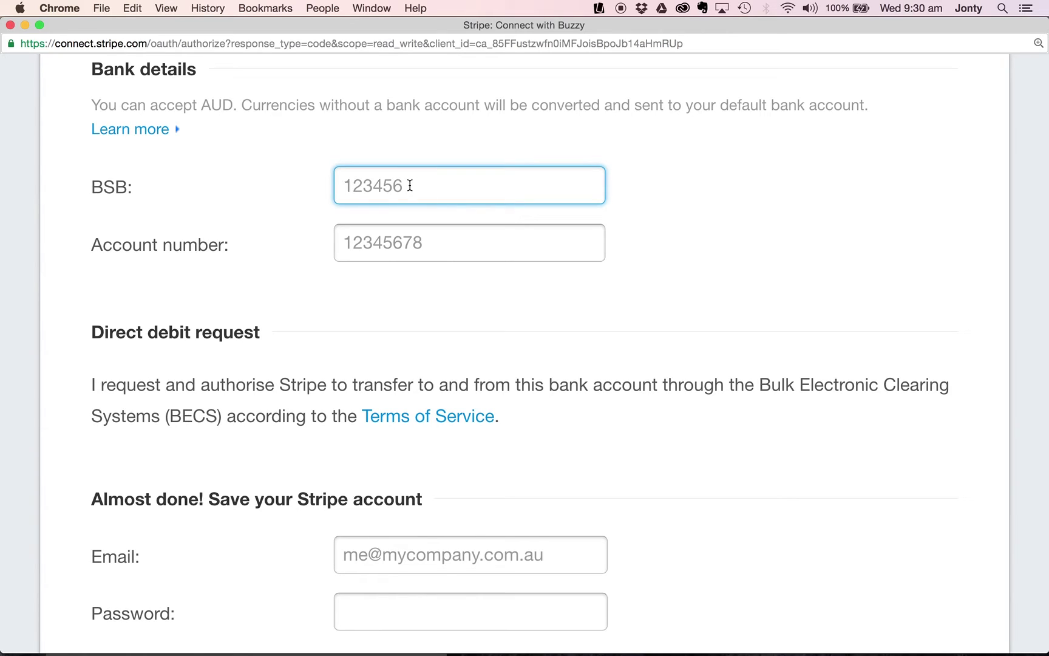
{"action": "left_click", "coordinate": [339, 183]}
{"action": "left_click", "coordinate": [417, 190]}
{"action": "left_click", "coordinate": [409, 182]}
{"action": "left_click", "coordinate": [342, 240]}
{"action": "left_click", "coordinate": [342, 239]}
{"action": "left_click", "coordinate": [442, 244]}
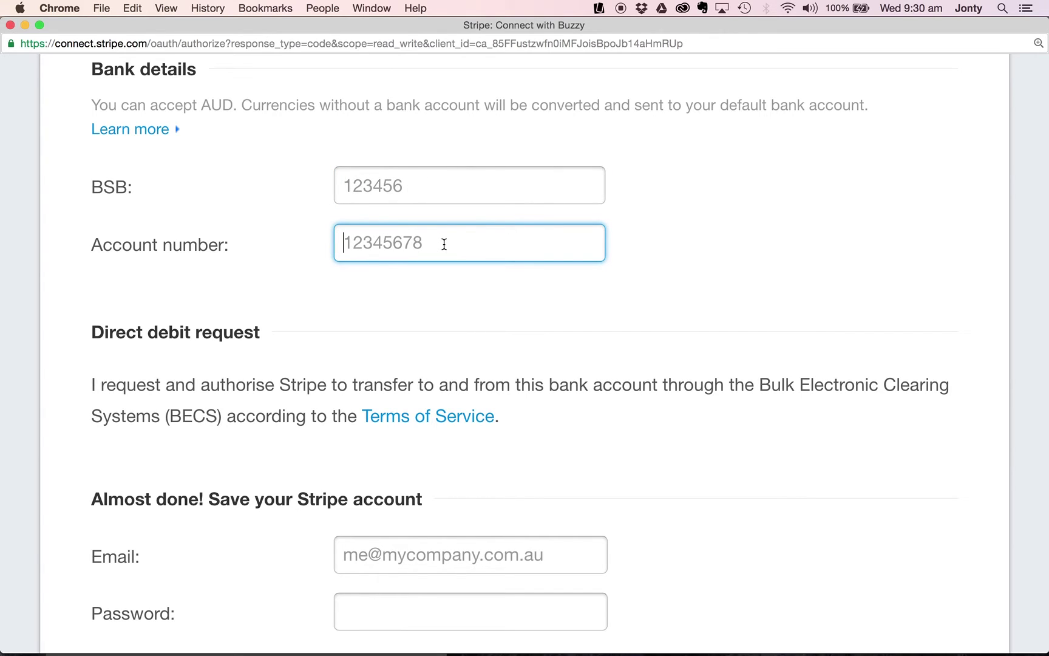
{"action": "scroll", "coordinate": [283, 318], "scroll_direction": "down", "scroll_amount": 1}
{"action": "scroll", "coordinate": [283, 317], "scroll_direction": "down", "scroll_amount": 5}
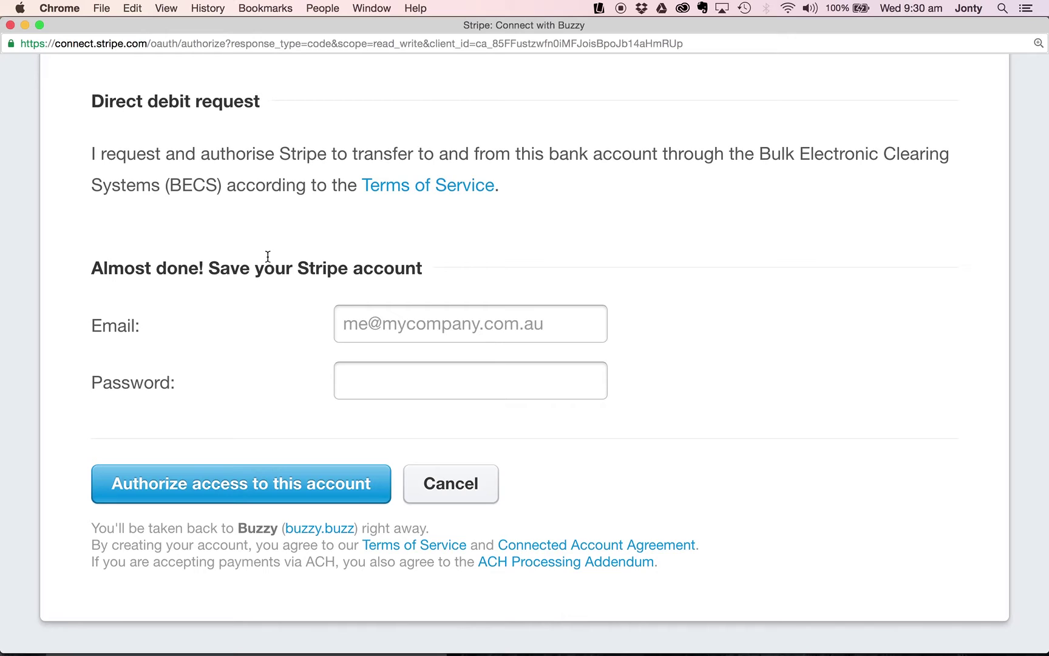
{"action": "left_click", "coordinate": [343, 326]}
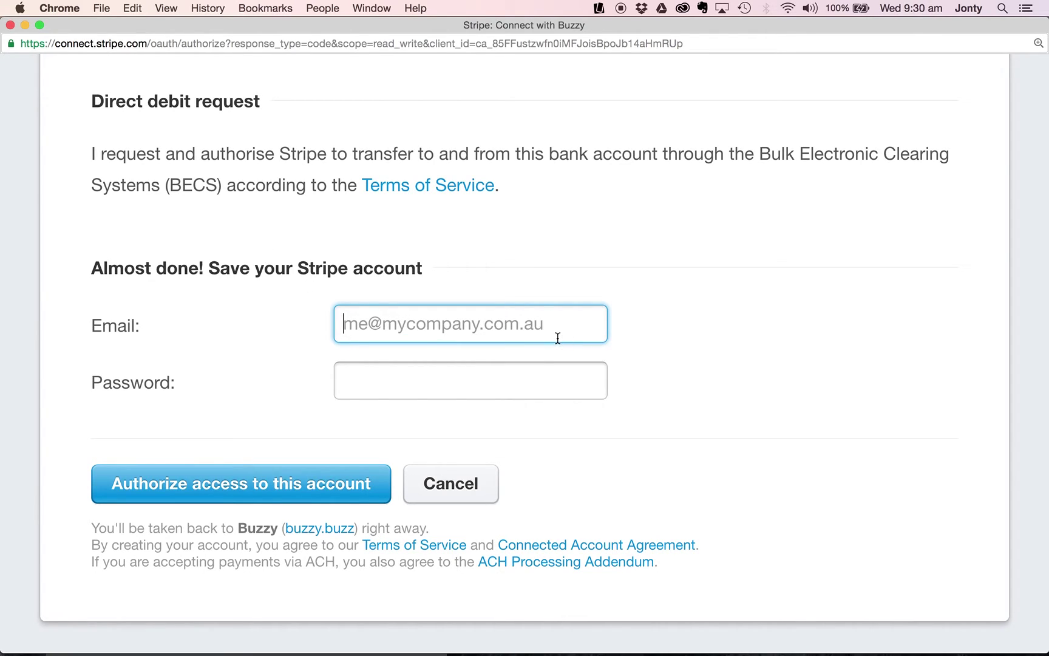
{"action": "left_click", "coordinate": [377, 390]}
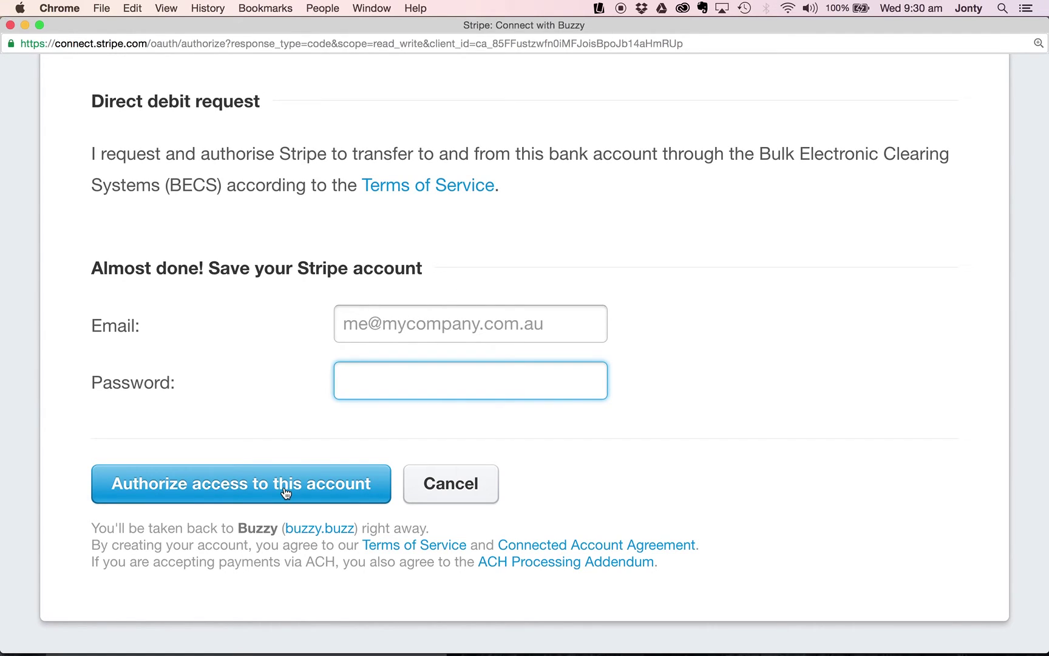
{"action": "mouse_move", "coordinate": [228, 634]}
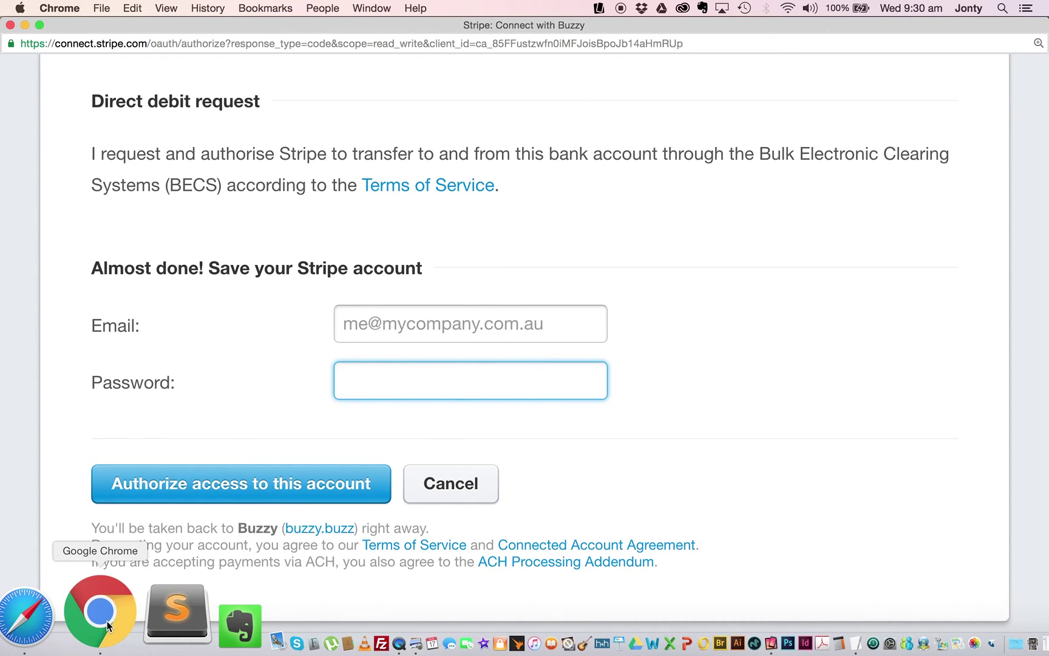
Back in Buzzy's Payments section, confirm Stripe is connected and keep AUD $ as the receiving currency.
{"action": "left_click", "coordinate": [86, 618]}
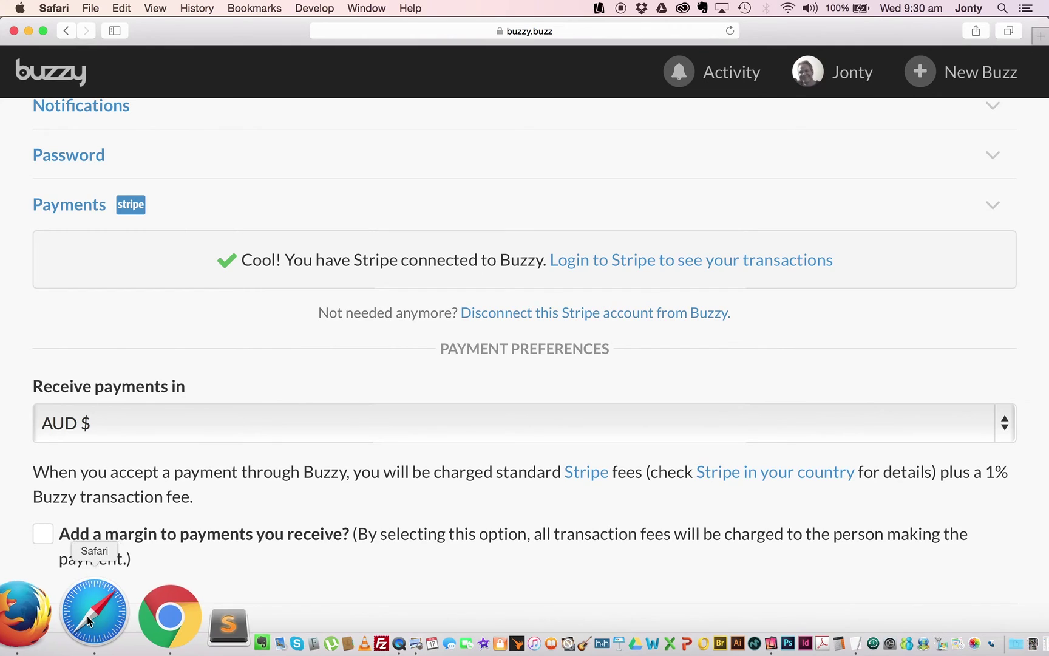
{"action": "scroll", "coordinate": [325, 358], "scroll_direction": "down", "scroll_amount": 1}
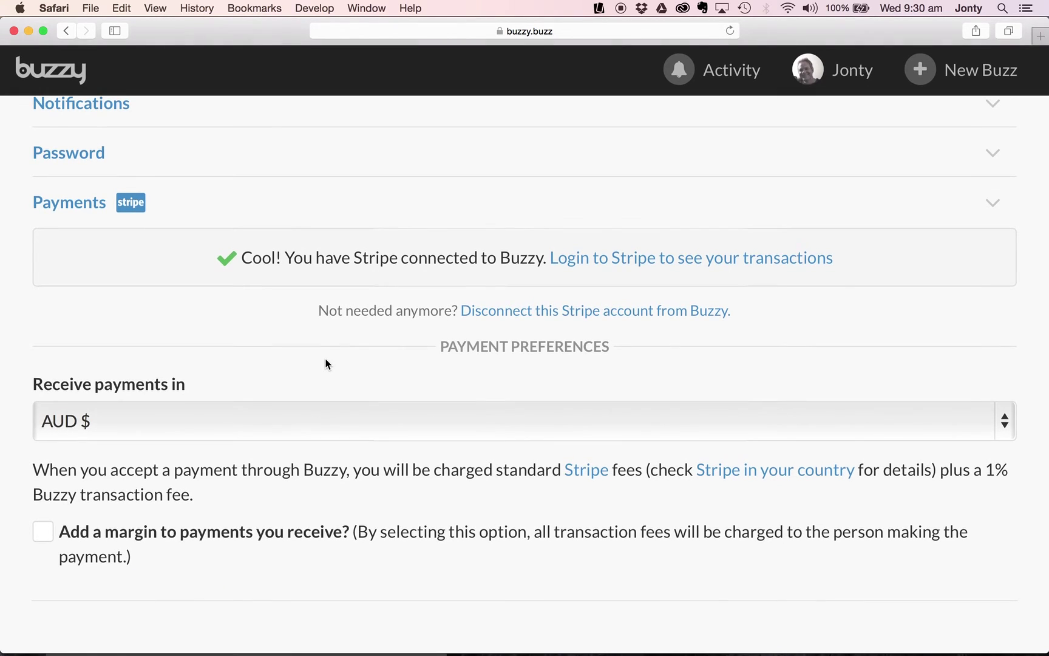
{"action": "left_click_drag", "start_coordinate": [243, 259], "coordinate": [546, 251]}
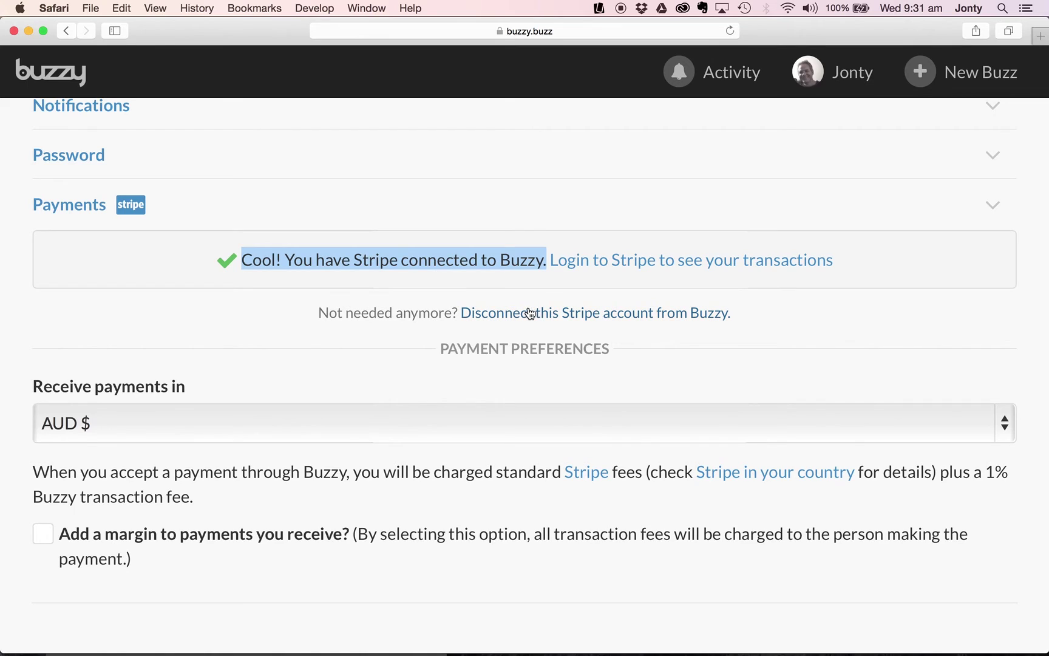
{"action": "left_click", "coordinate": [308, 376]}
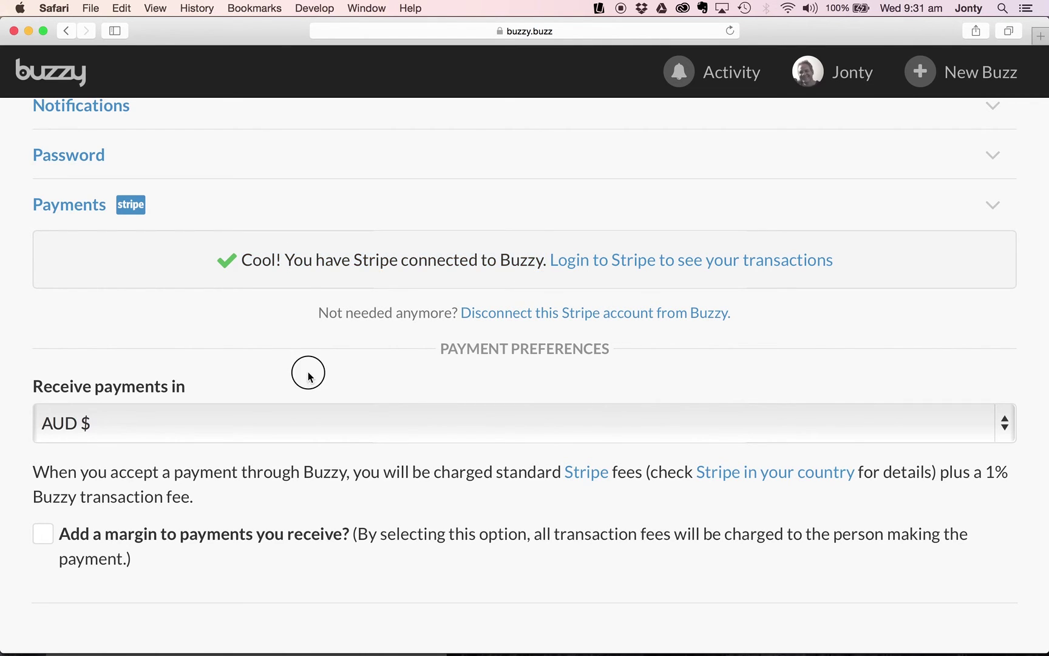
{"action": "left_click_drag", "start_coordinate": [441, 348], "coordinate": [609, 349]}
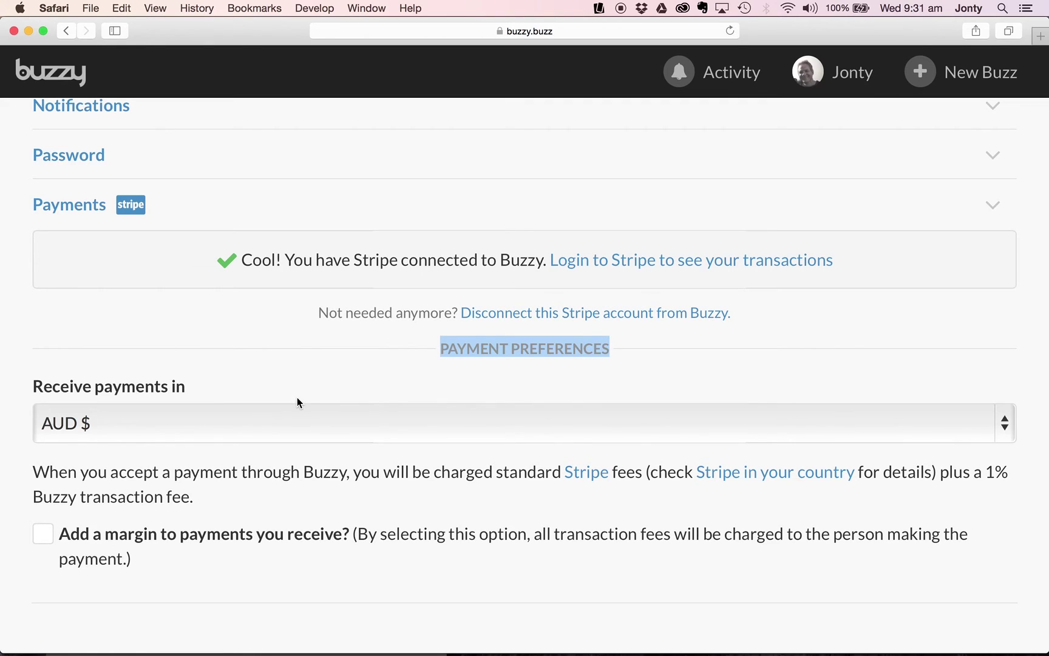
{"action": "left_click", "coordinate": [198, 423]}
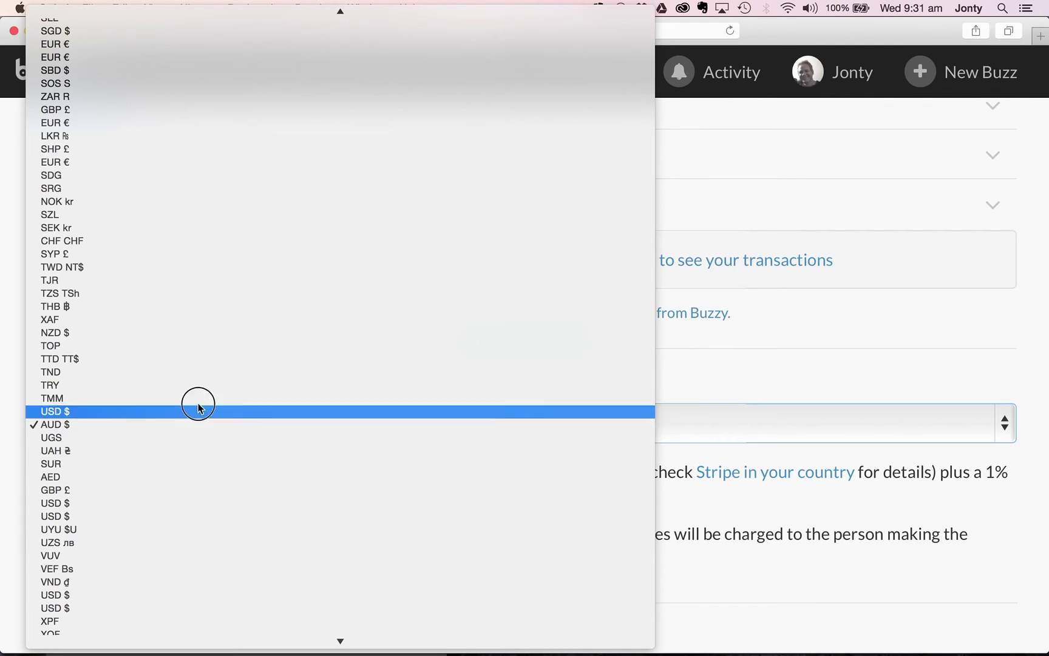
{"action": "left_click", "coordinate": [192, 424]}
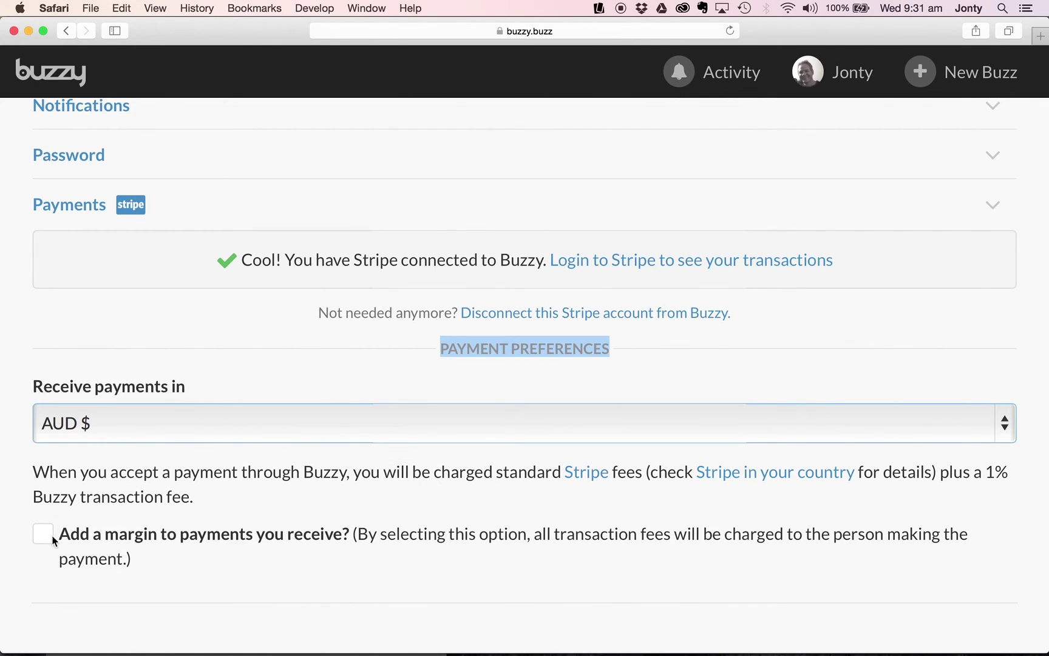
Turn on a 2.75% plus AUD 0.30 payment margin for payment buttons and comments.
{"action": "left_click", "coordinate": [46, 536]}
{"action": "scroll", "coordinate": [339, 523], "scroll_direction": "down", "scroll_amount": 4}
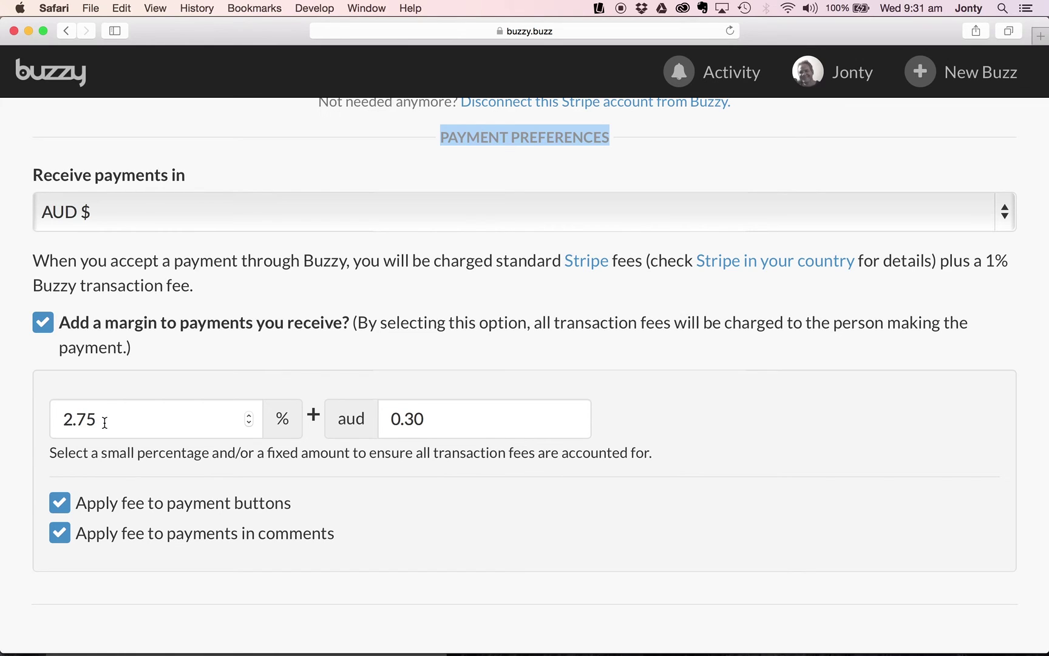
{"action": "left_click", "coordinate": [105, 423]}
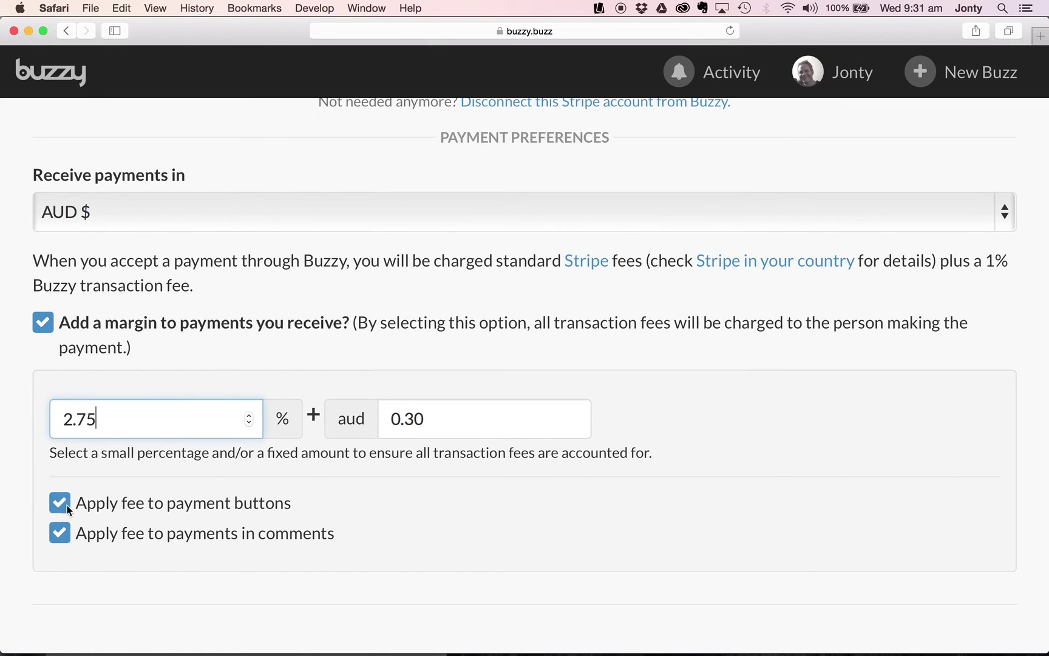
{"action": "scroll", "coordinate": [66, 504], "scroll_direction": "down", "scroll_amount": 1}
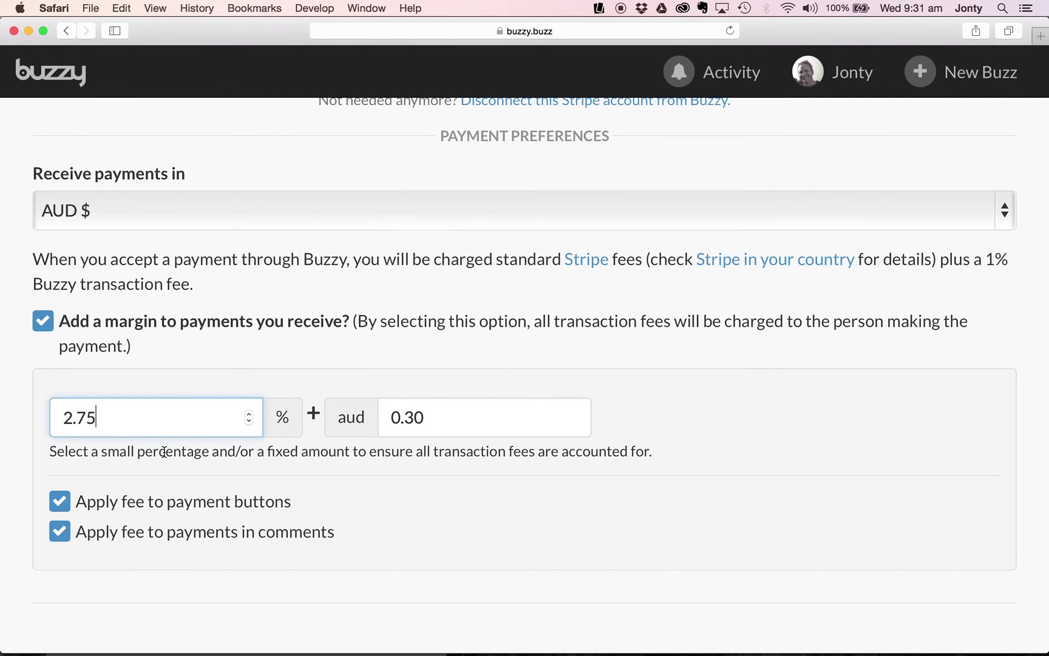
{"action": "scroll", "coordinate": [163, 452], "scroll_direction": "up", "scroll_amount": 2}
{"action": "scroll", "coordinate": [164, 452], "scroll_direction": "down", "scroll_amount": 1}
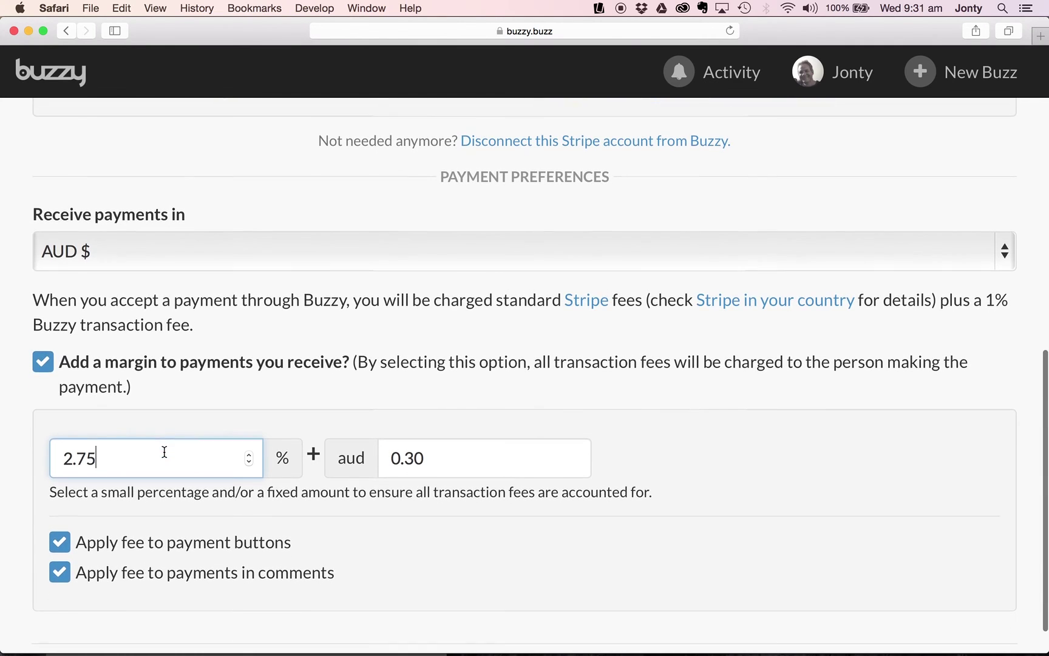